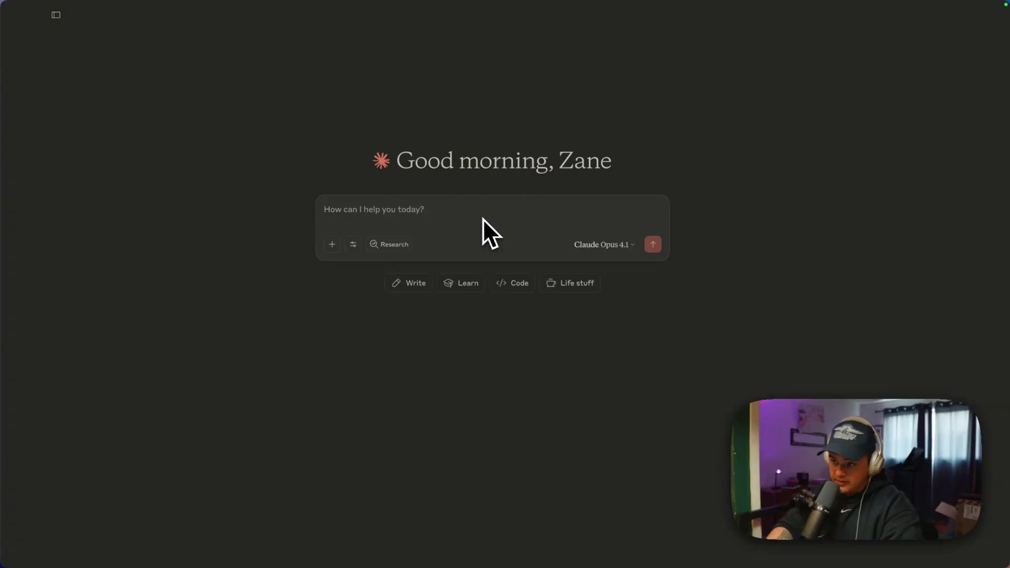
Paste the AI Revolution script, dictate a request for an animated Apple-style HTML slide deck, and send it
key(super+v)
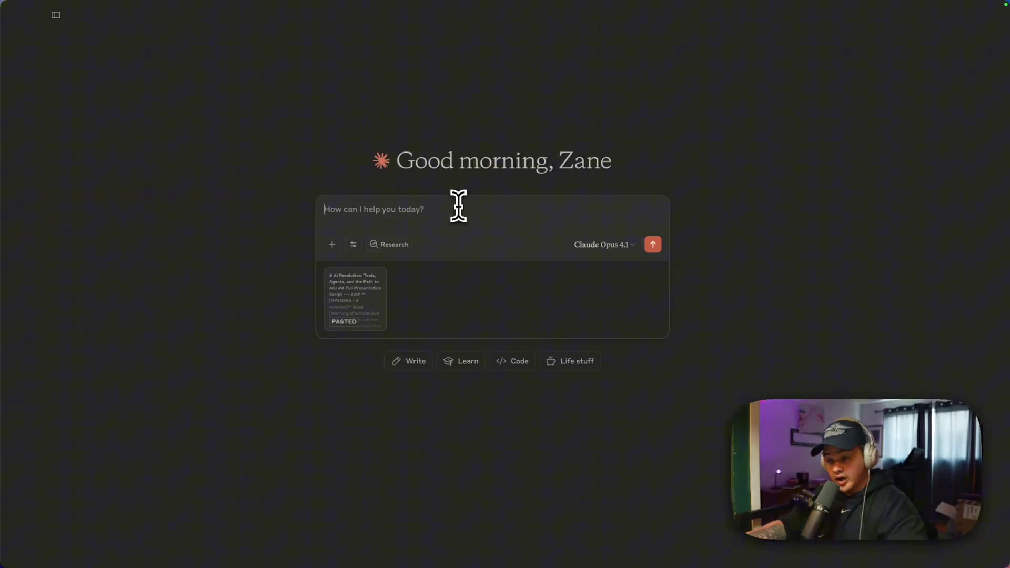
key(alt+space)
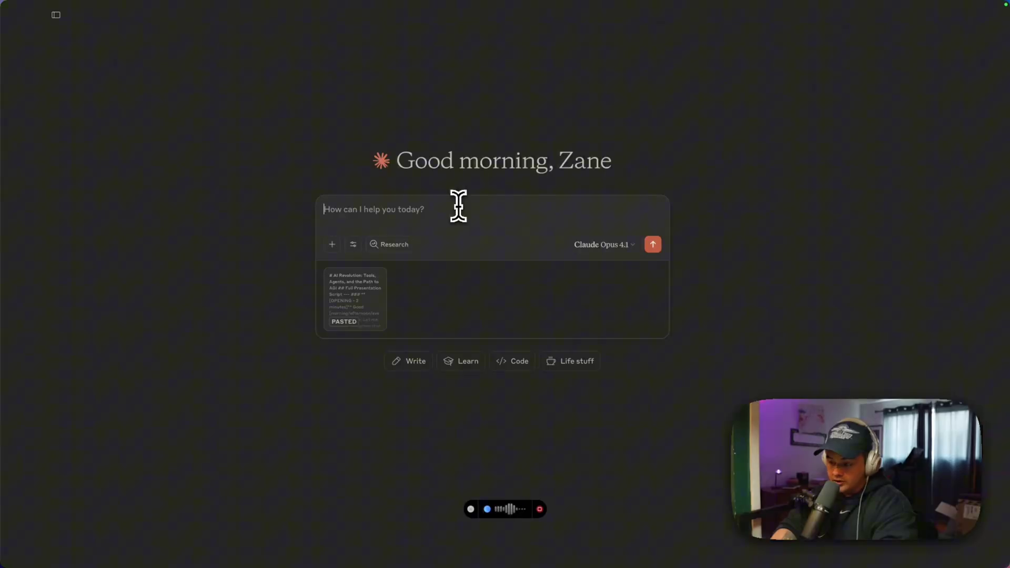
key(fn)
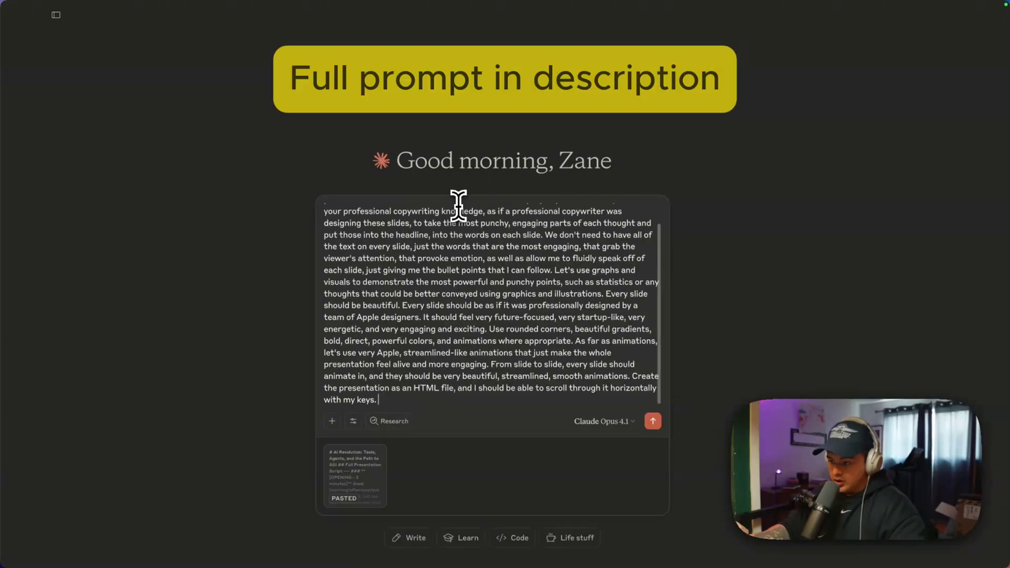
scroll(463, 221, up, 2)
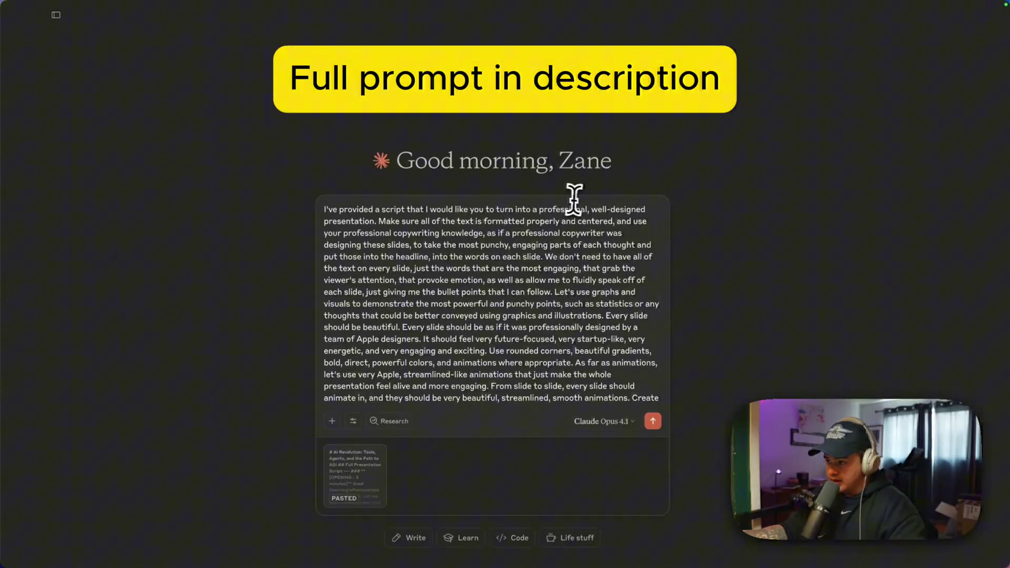
scroll(571, 226, down, 2)
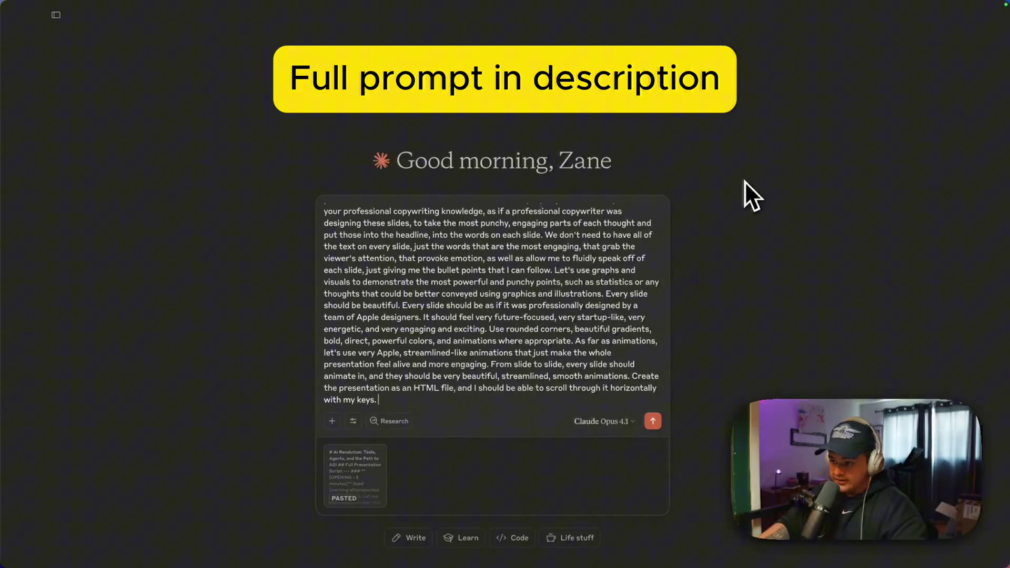
key(Return)
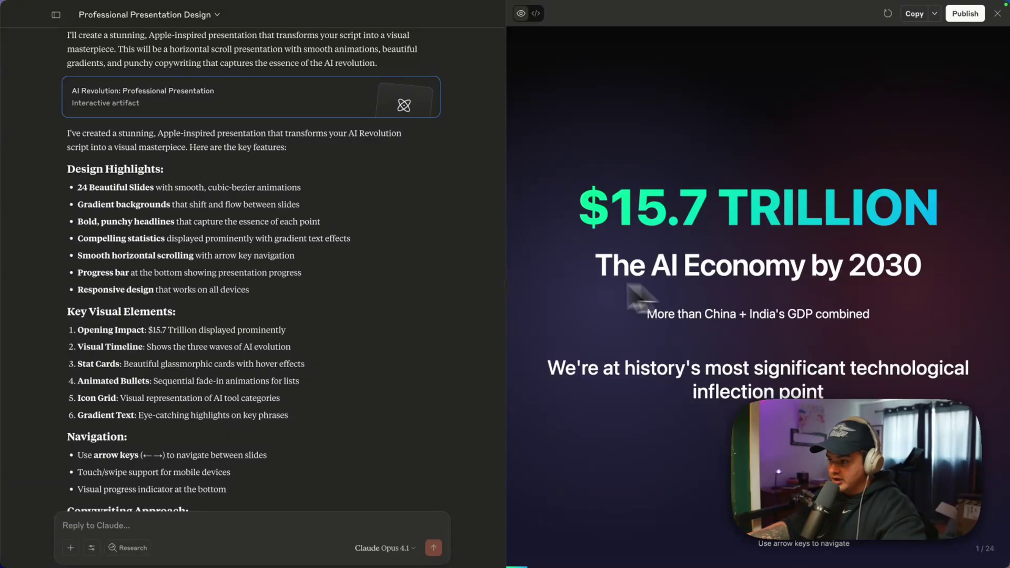
Widen the slide preview and page from the opening slide through Three Waves and Profit Impact to Klarna
drag(505, 280, 383, 282)
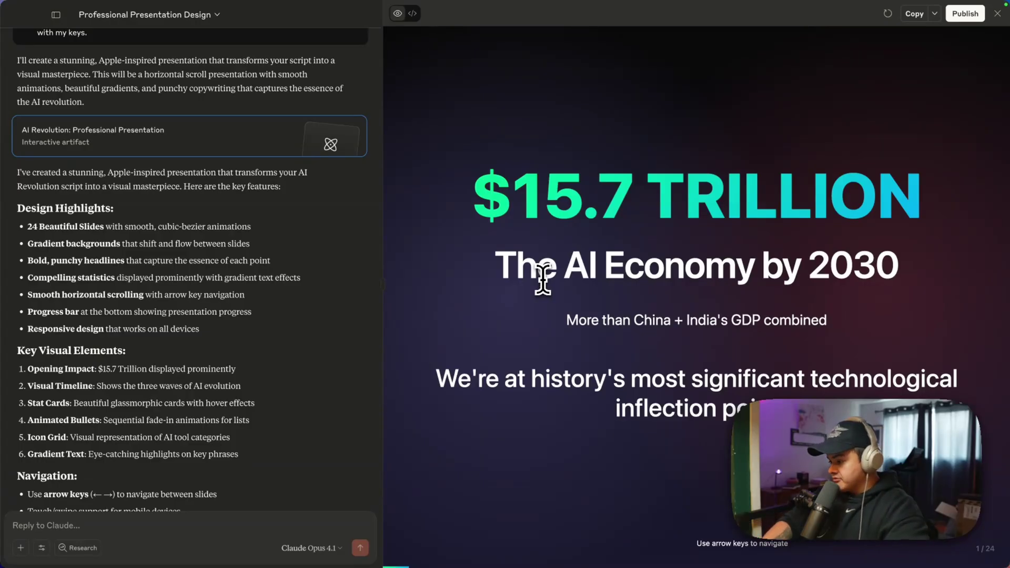
key(Right)
key(Left)
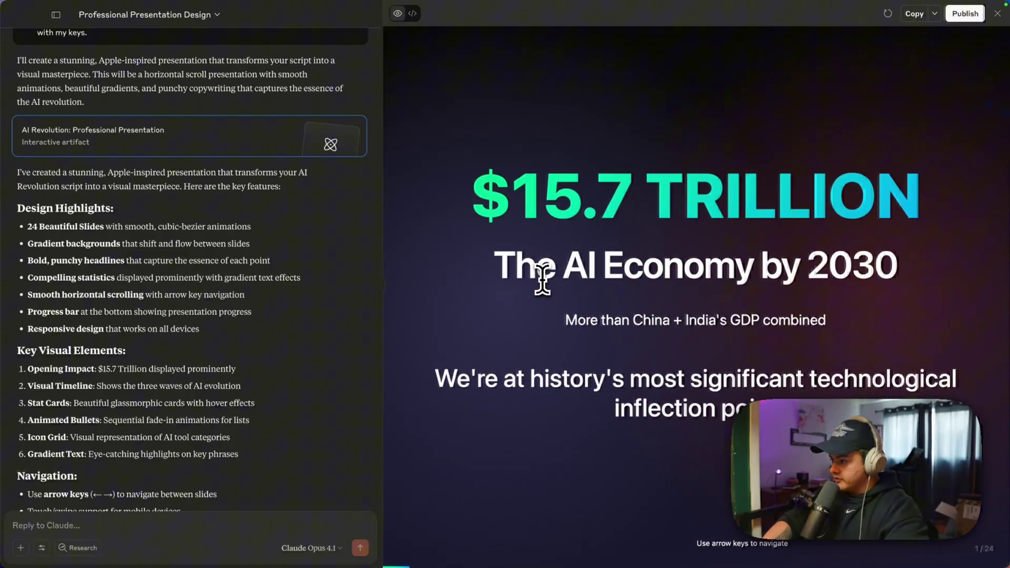
key(Right)
key(Right)
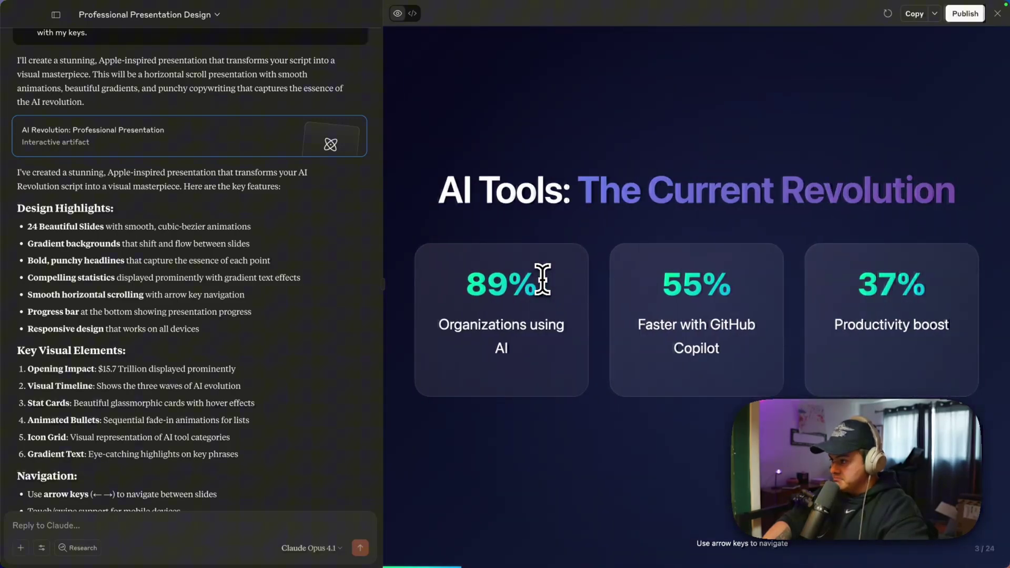
key(Right)
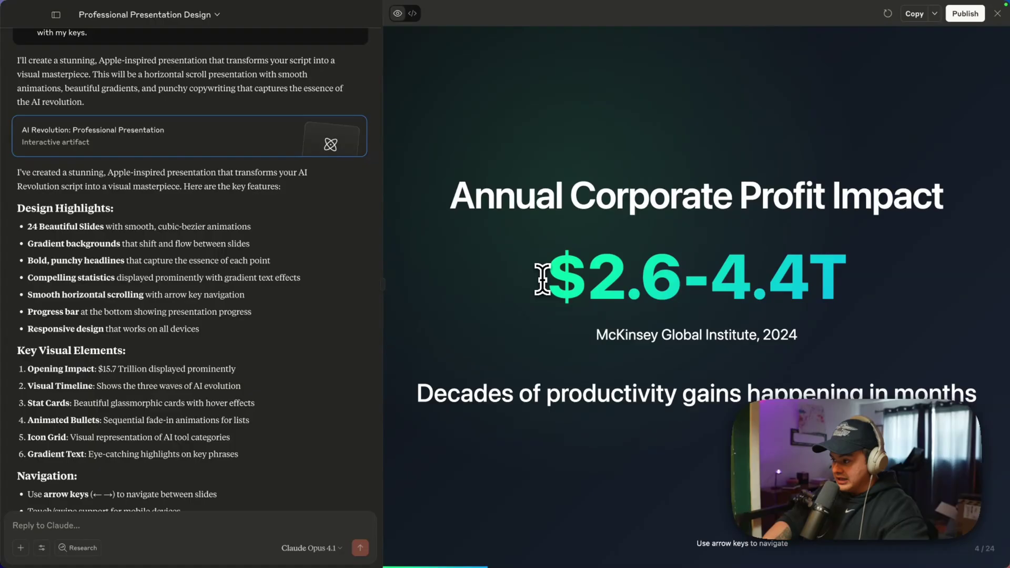
key(Right)
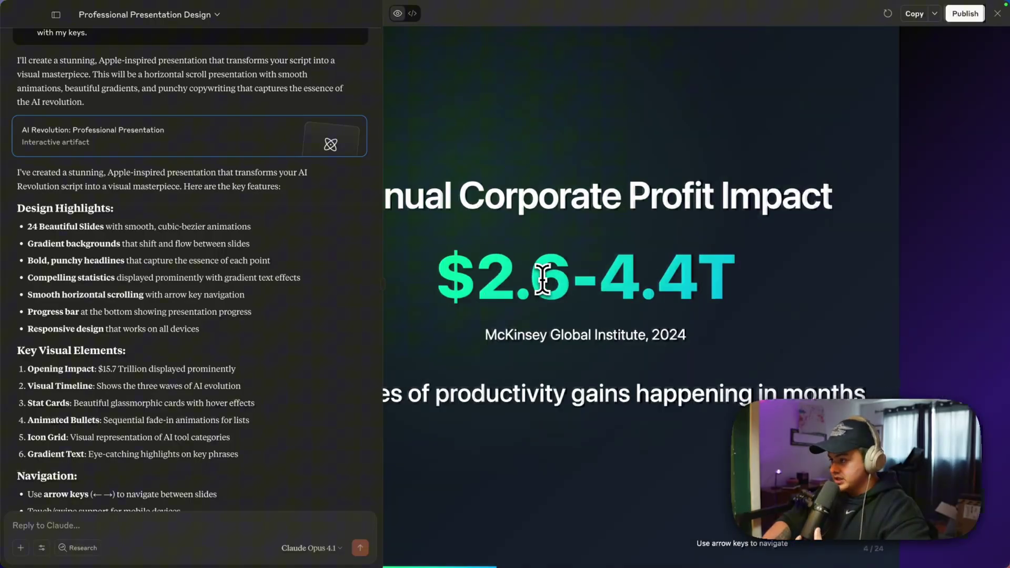
Page through Today's AI Arsenal and The Key Insight to the blank dark slide 8 and What Makes an Agent?
key(Right)
key(Right)
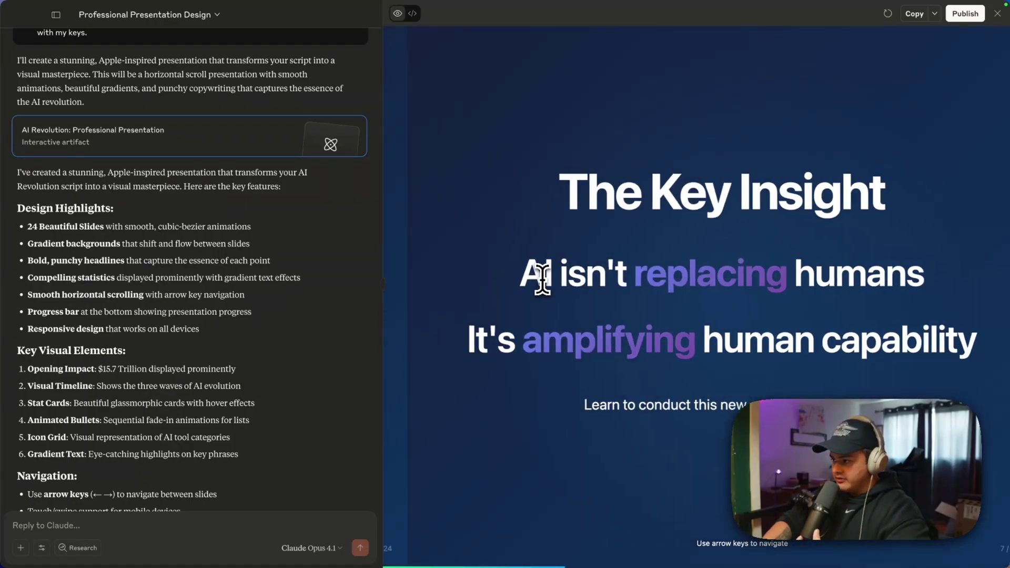
key(Left)
key(Right)
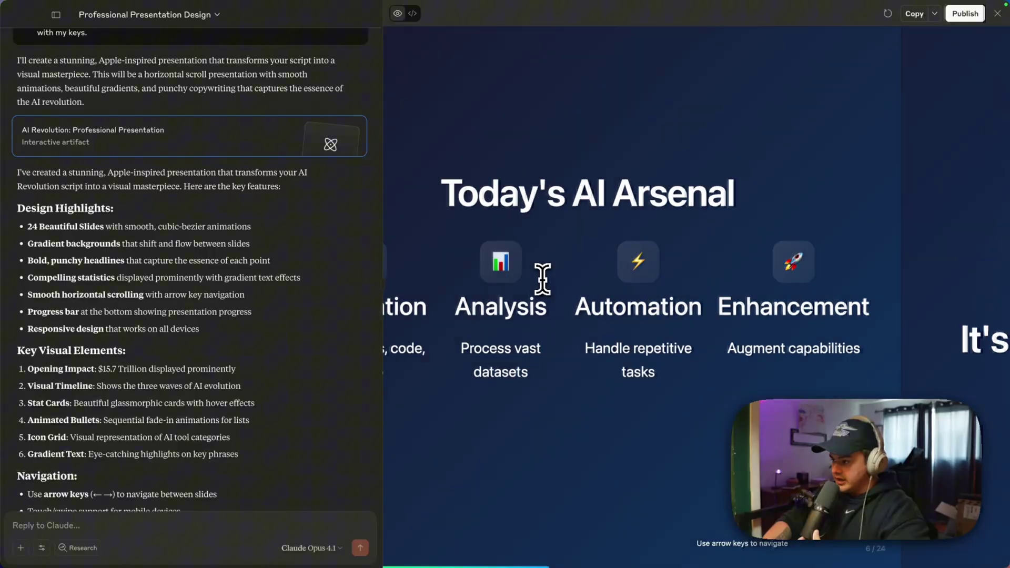
key(Right)
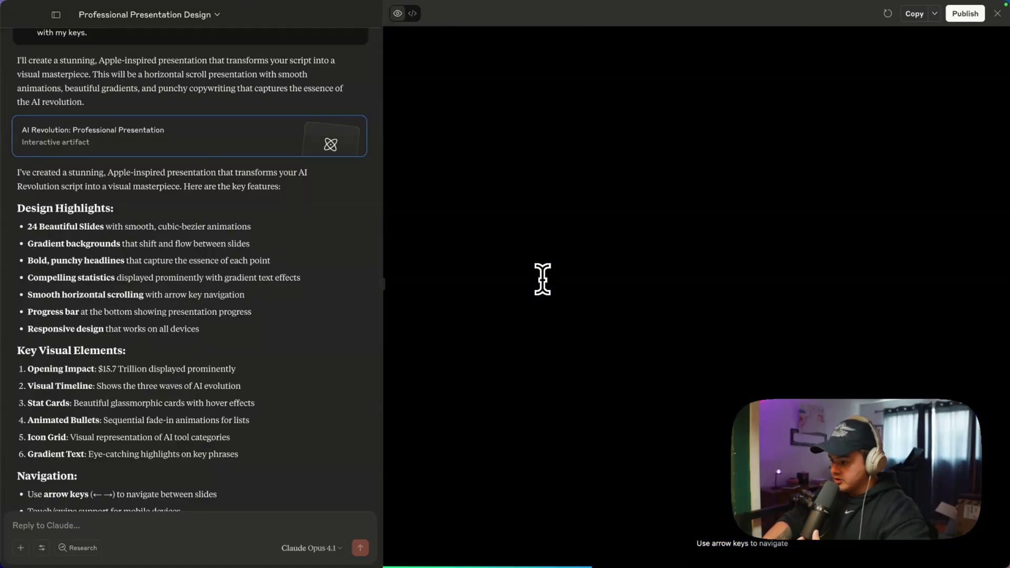
key(Right)
key(Left)
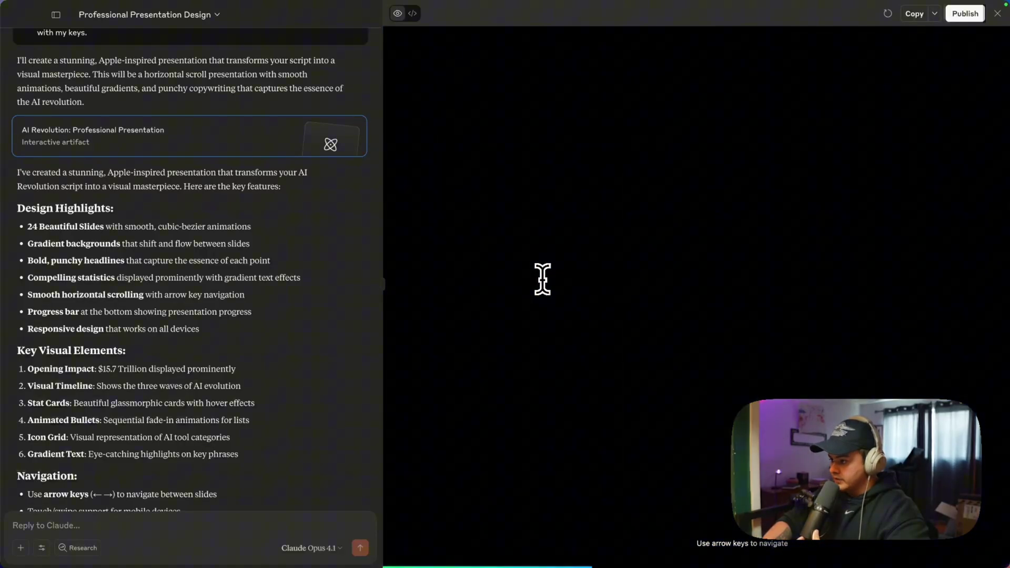
key(Right)
key(Left)
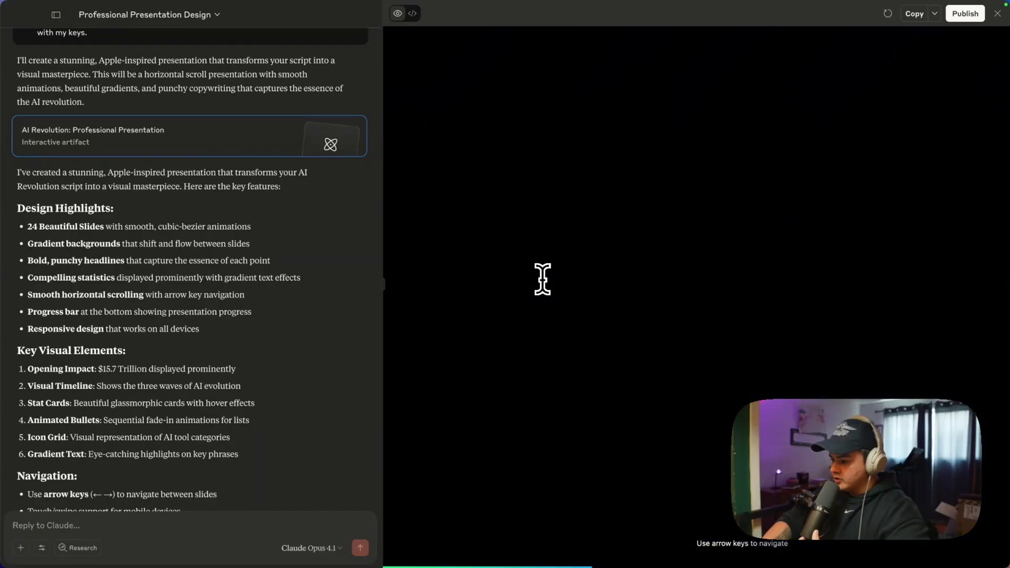
key(Left)
key(Right)
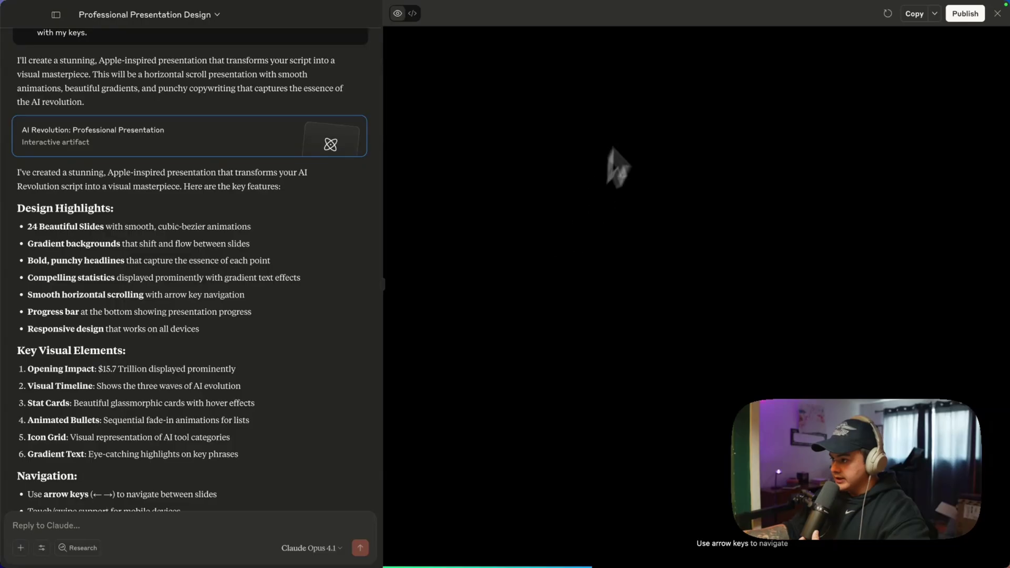
Browse forward from The Agent Revolution and Meet Devin through the AGI slides to Healthcare Revolution
key(Right)
key(Right)
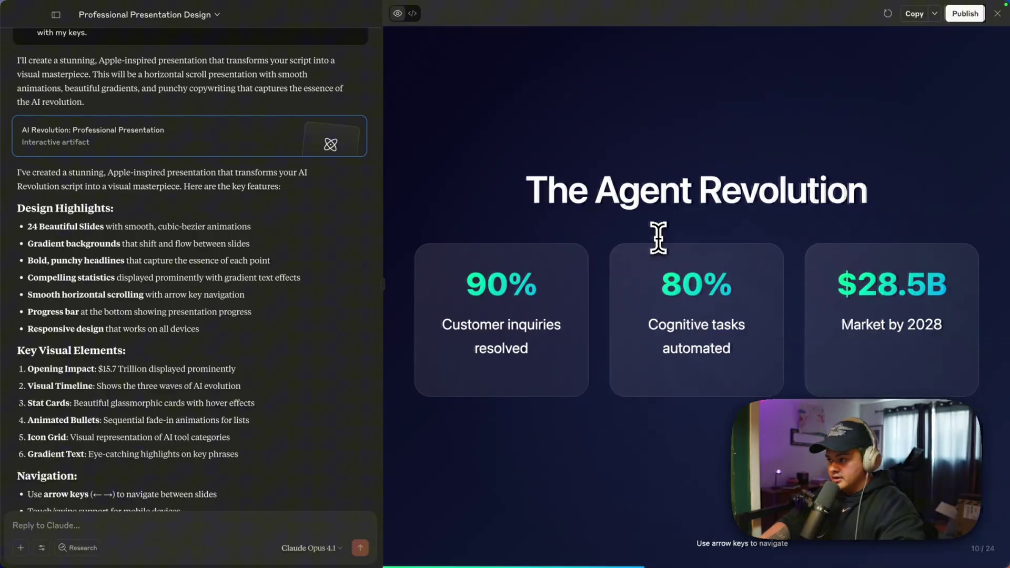
key(Right)
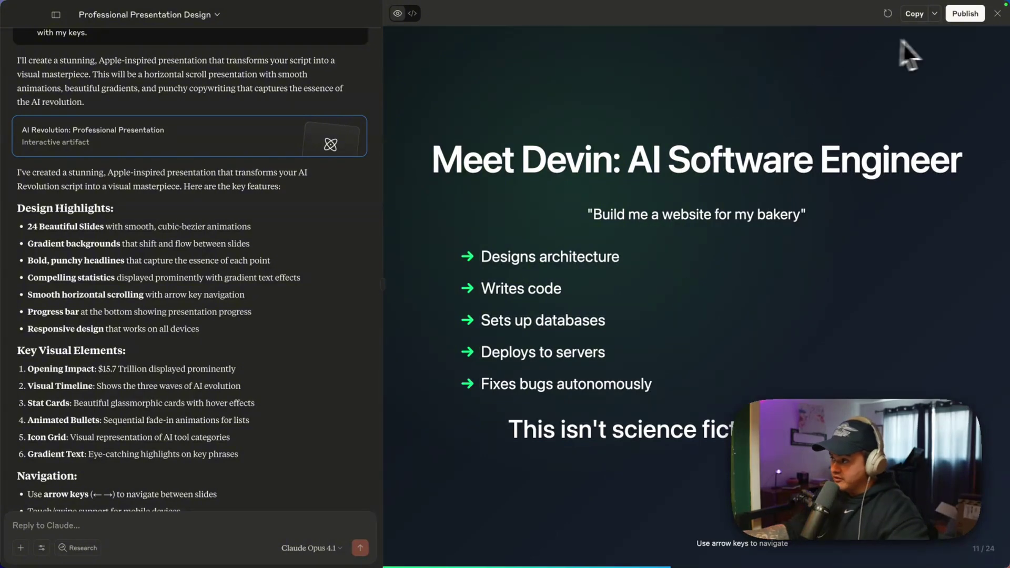
key(Right)
key(Right)
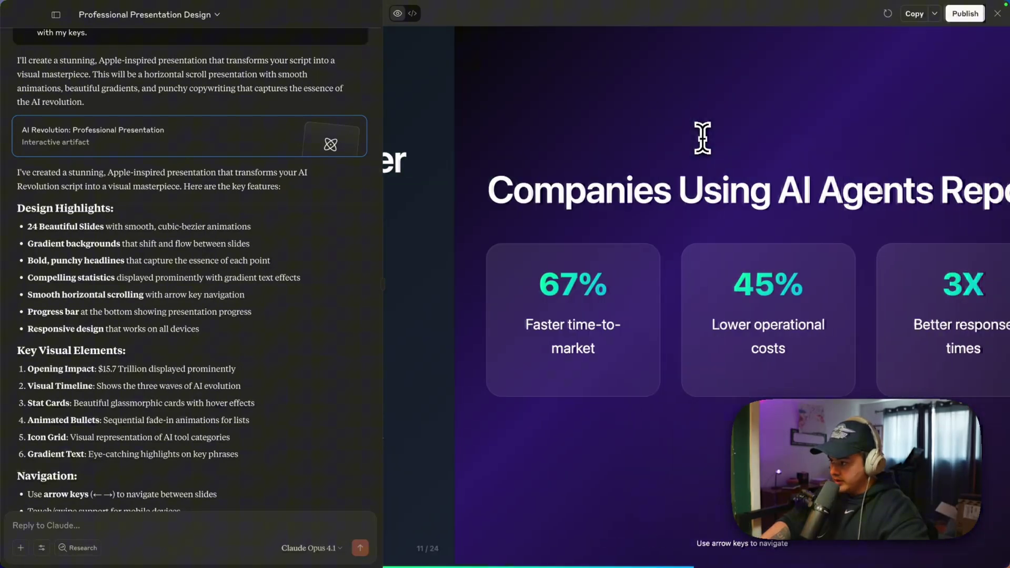
key(Right)
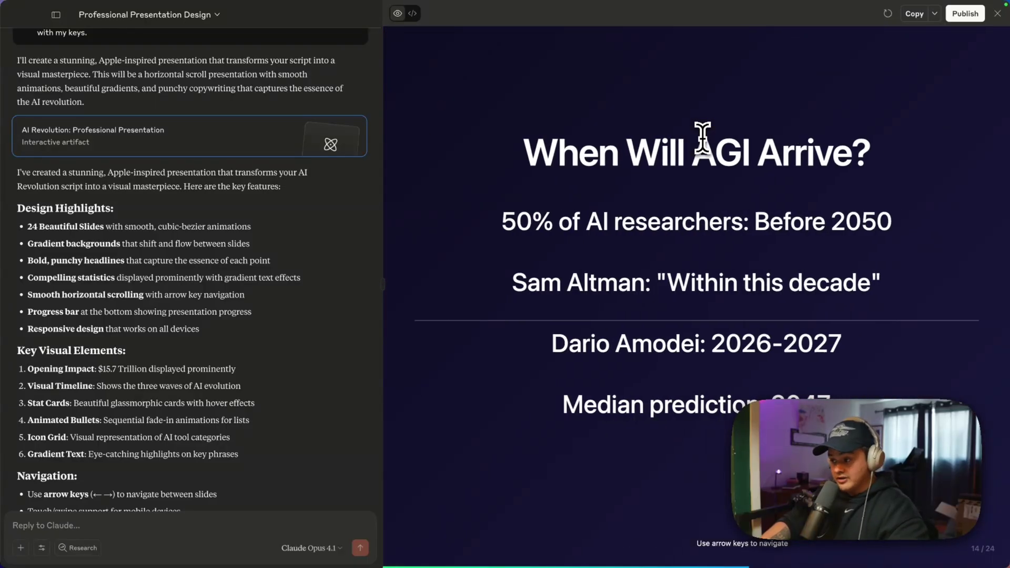
key(Right)
key(Right)
key(Right)
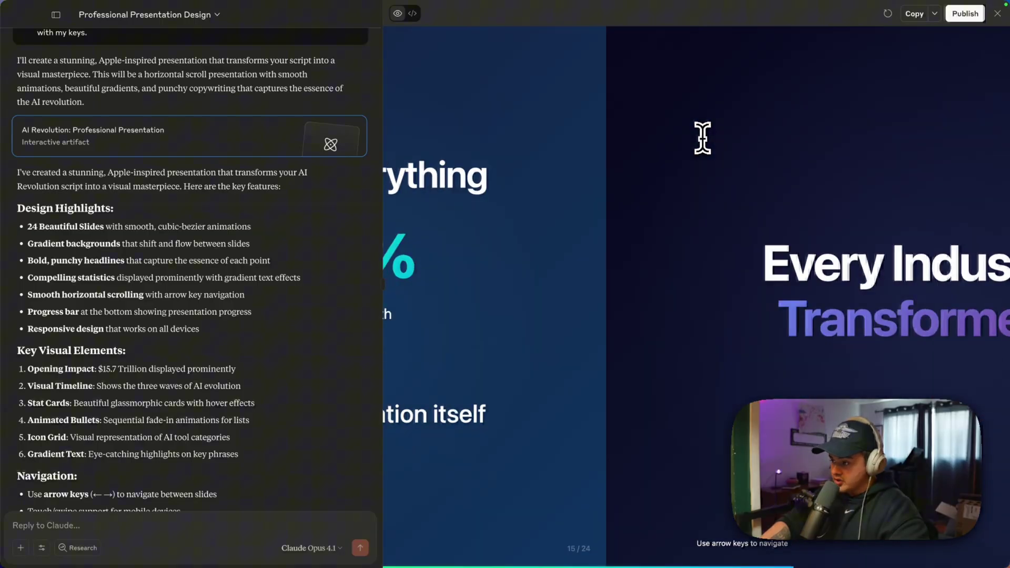
key(Right)
key(Right)
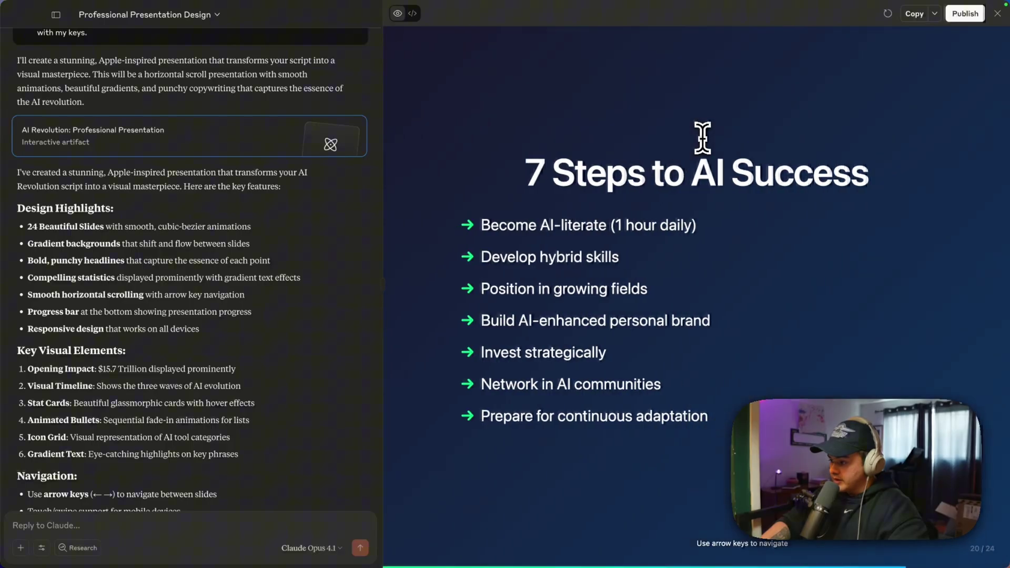
Go through The AI Premium to the final slide, then step back to The AI Premium
key(Right)
key(Right)
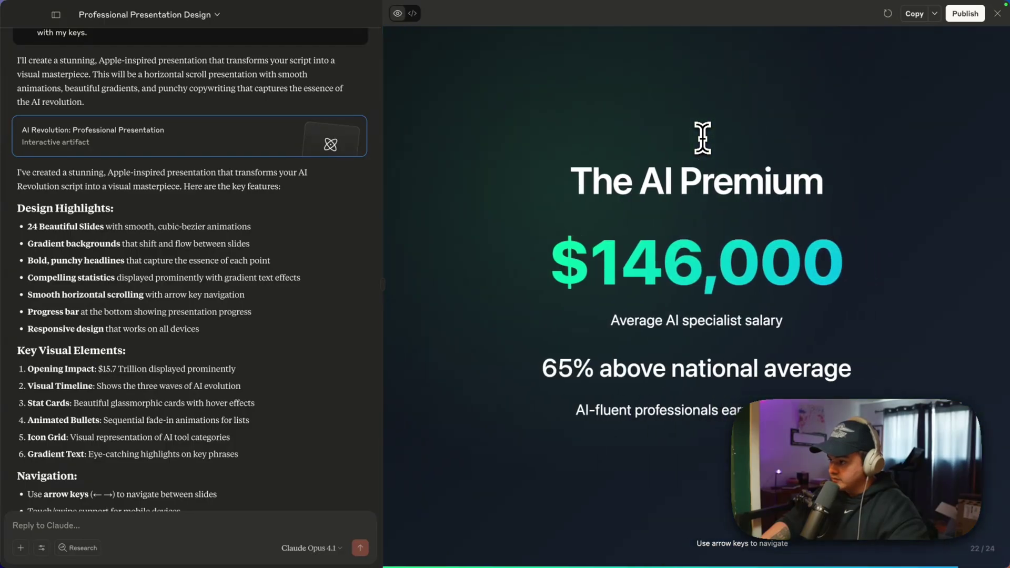
key(Right)
key(Right)
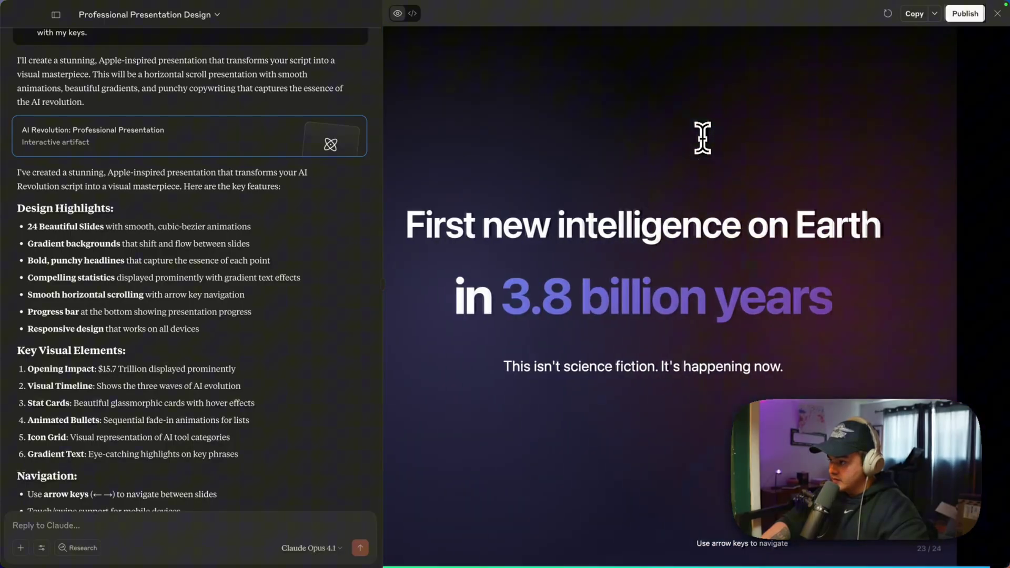
key(Left)
key(Left)
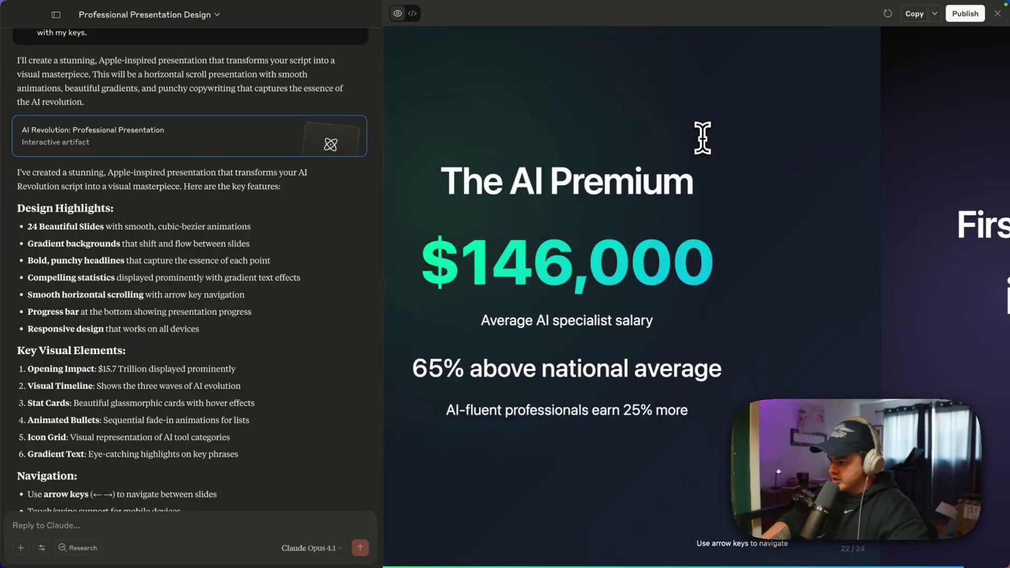
key(Right)
key(Right)
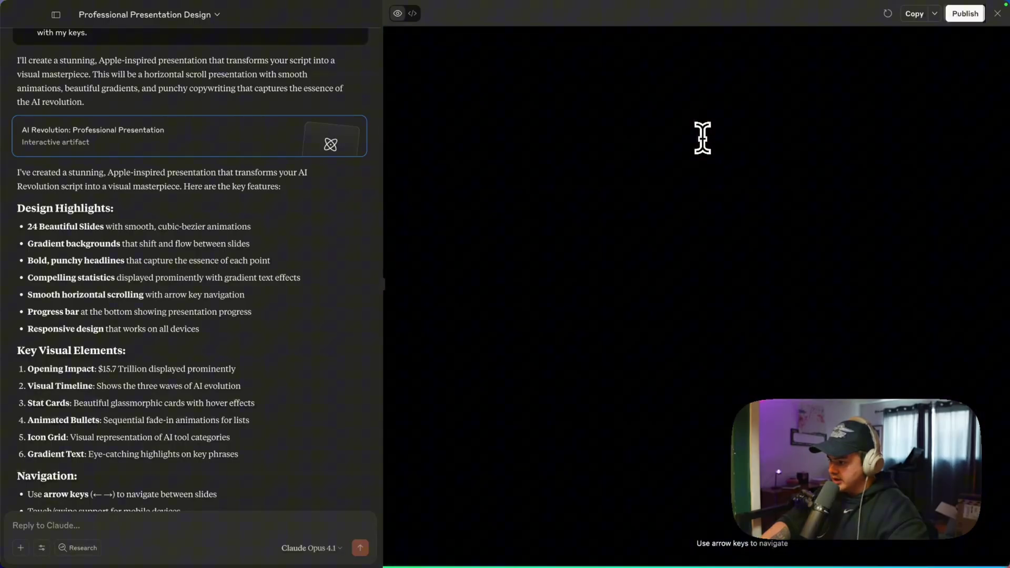
key(Left)
key(Left)
key(Left)
key(Left)
key(Left)
key(Left)
key(Left)
key(Left)
key(Left)
key(Left)
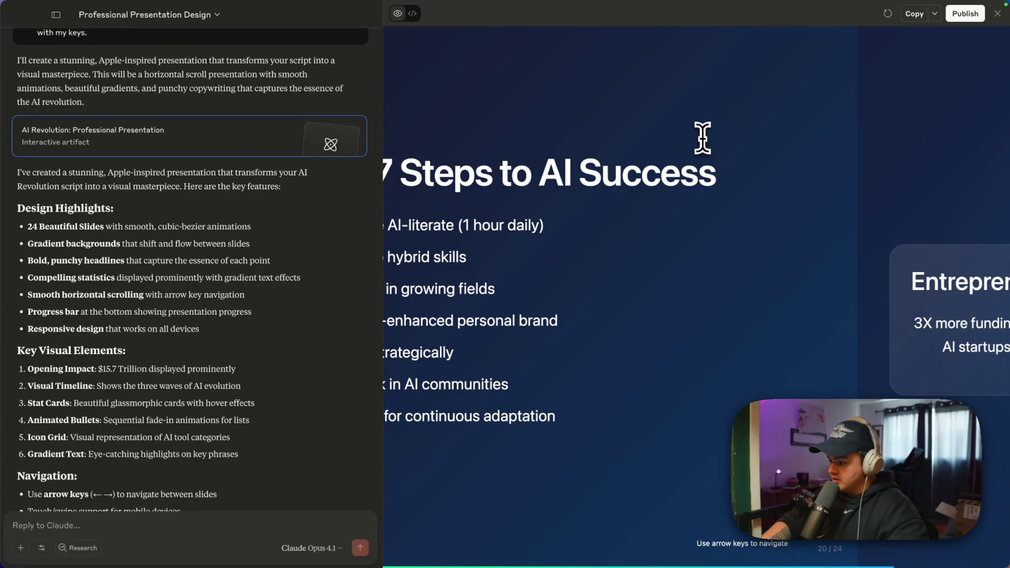
key(Left)
key(Left)
key(Left)
key(Left)
key(Left)
key(Left)
key(Left)
key(Left)
key(Left)
key(Left)
key(Left)
key(Left)
key(Left)
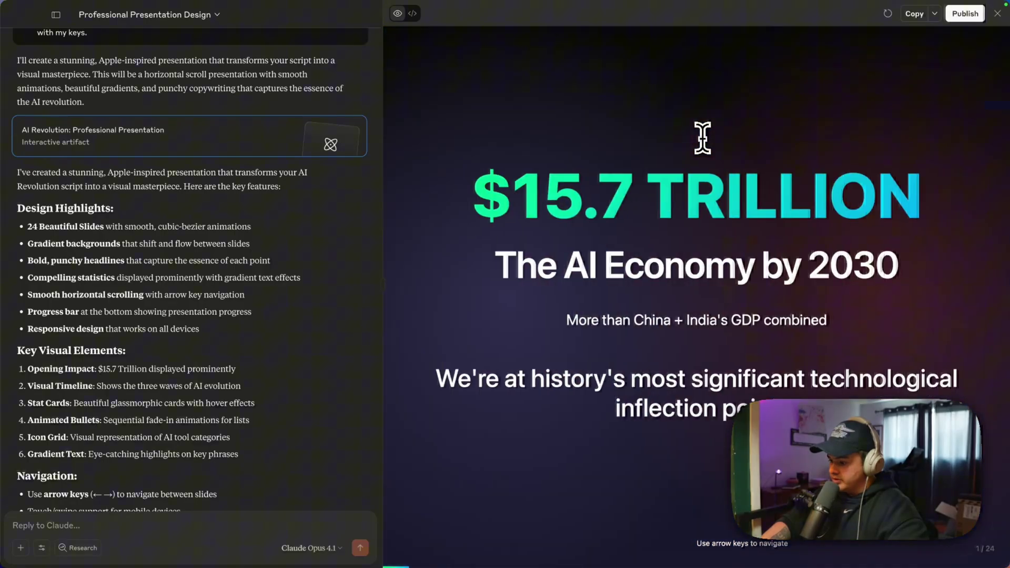
Page from the opening slide past The Key Insight to the black slide 8 and What Makes an Agent?
key(Right)
key(Right)
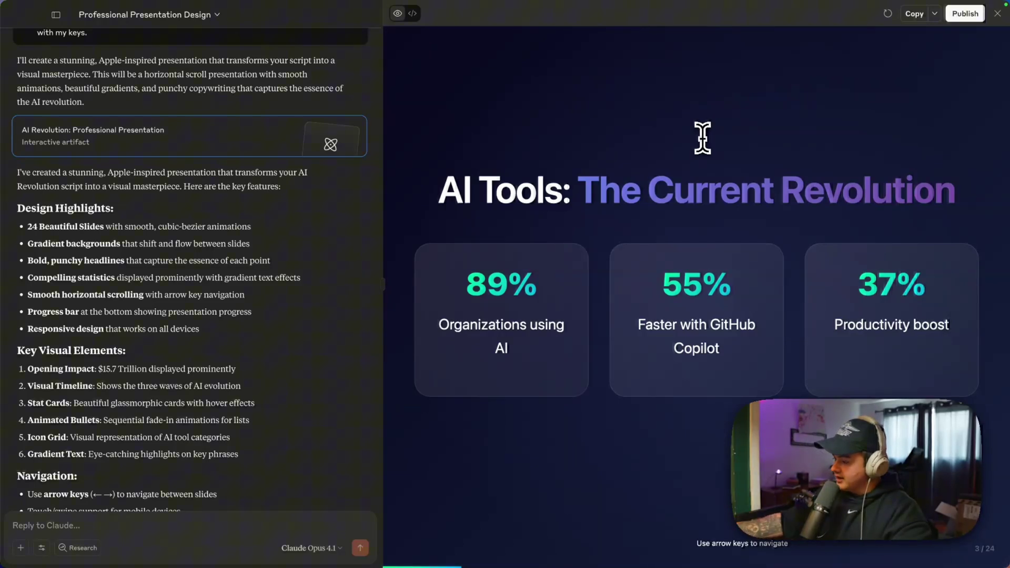
key(Right)
key(Right)
key(Right)
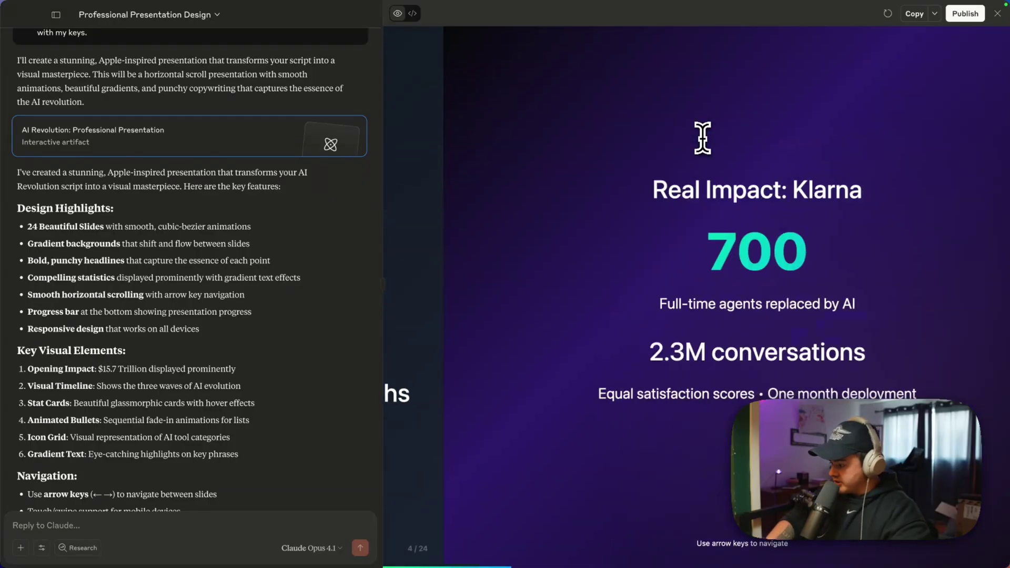
key(Right)
key(Right)
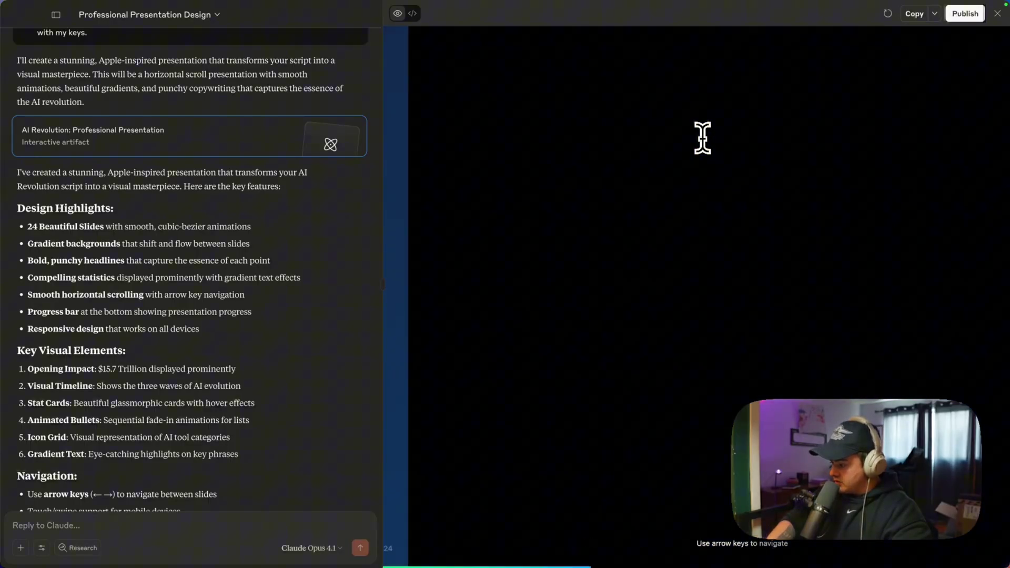
key(Left)
key(Right)
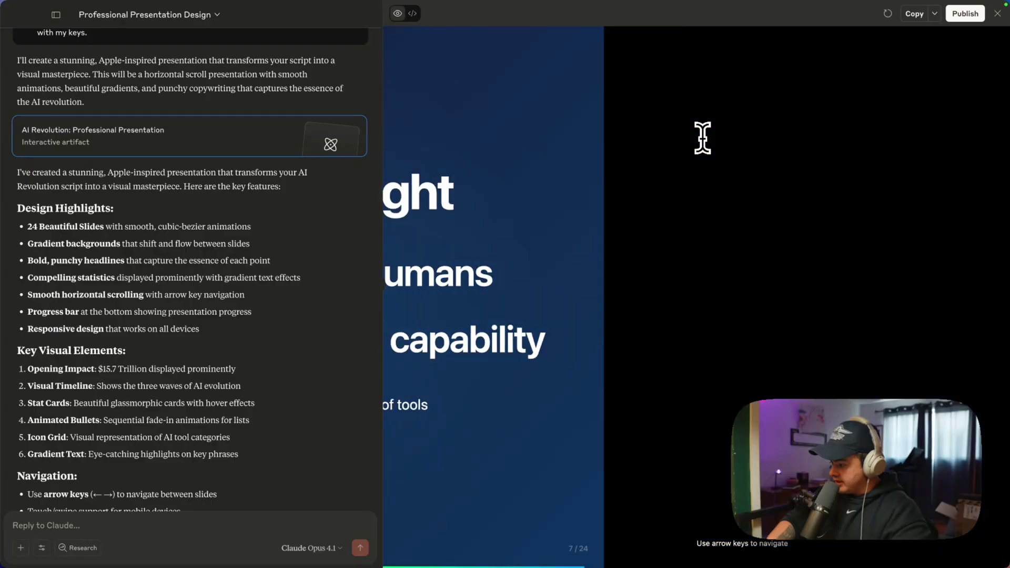
key(Right)
key(Right)
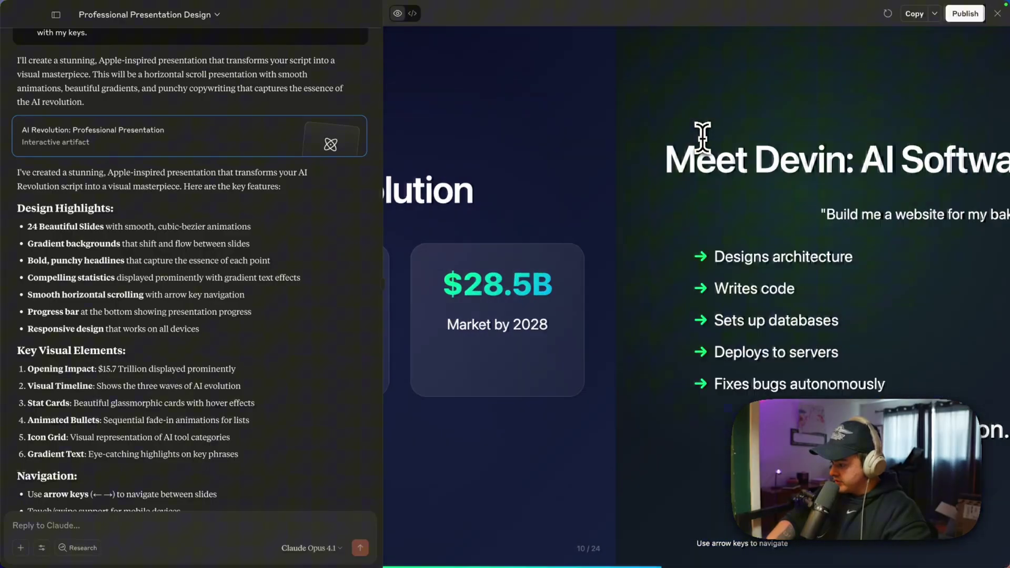
Continue paging toward slide 14 and the last slides, finding the black slide 23
key(Right)
key(Right)
key(Right)
key(Right)
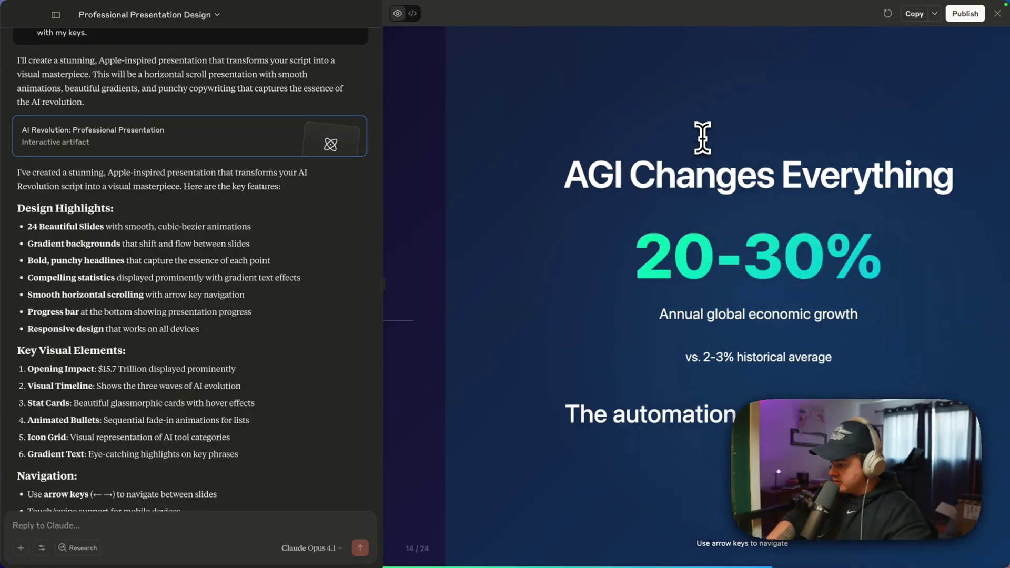
key(Right)
key(Right)
key(Right)
key(Right)
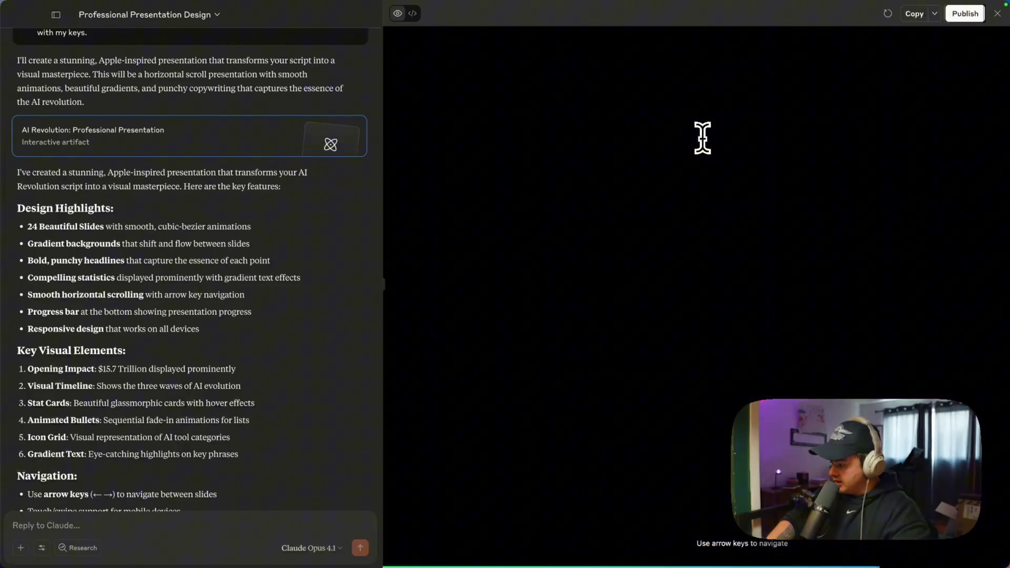
key(Left)
key(Right)
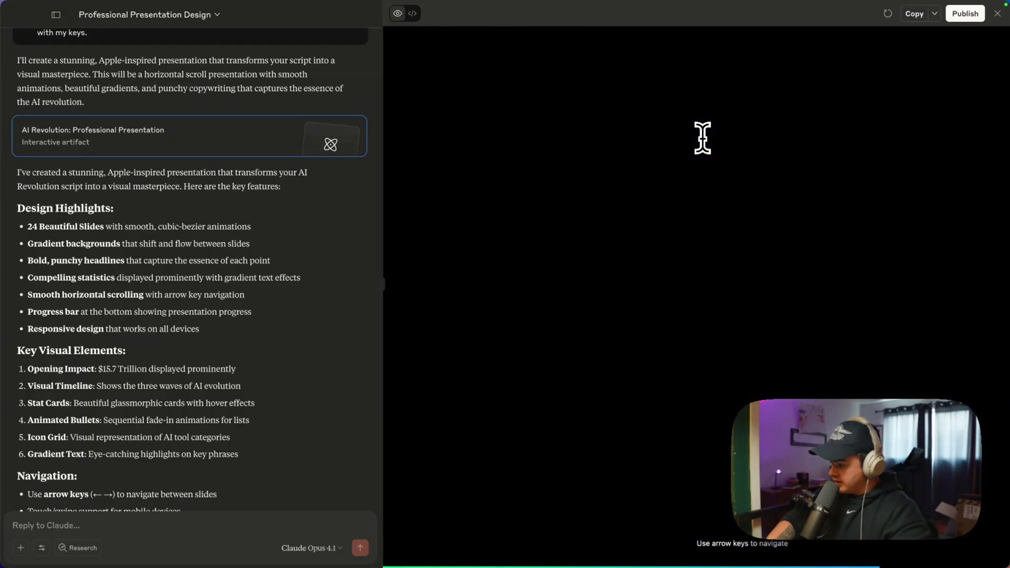
key(Right)
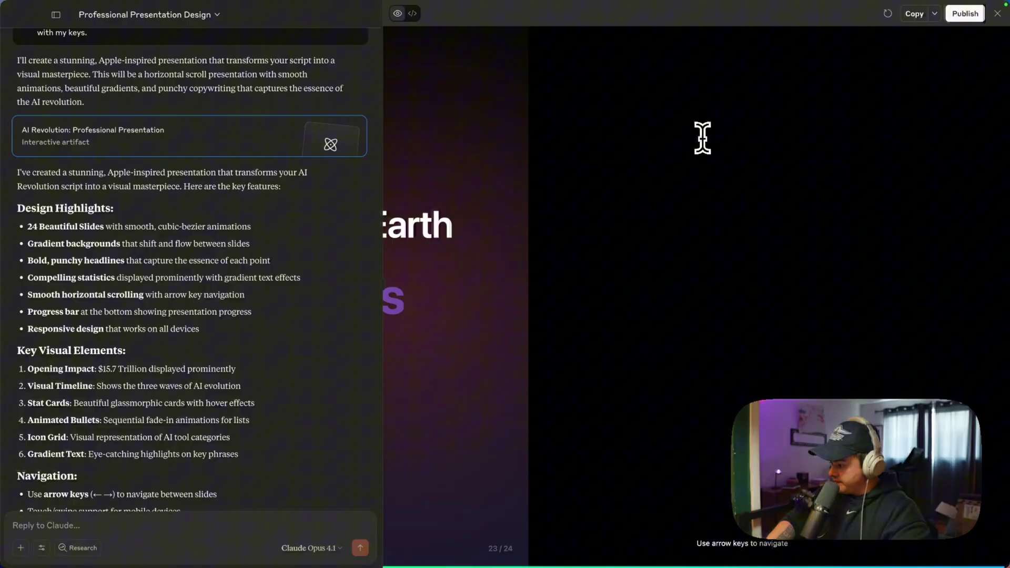
key(Left)
key(Right)
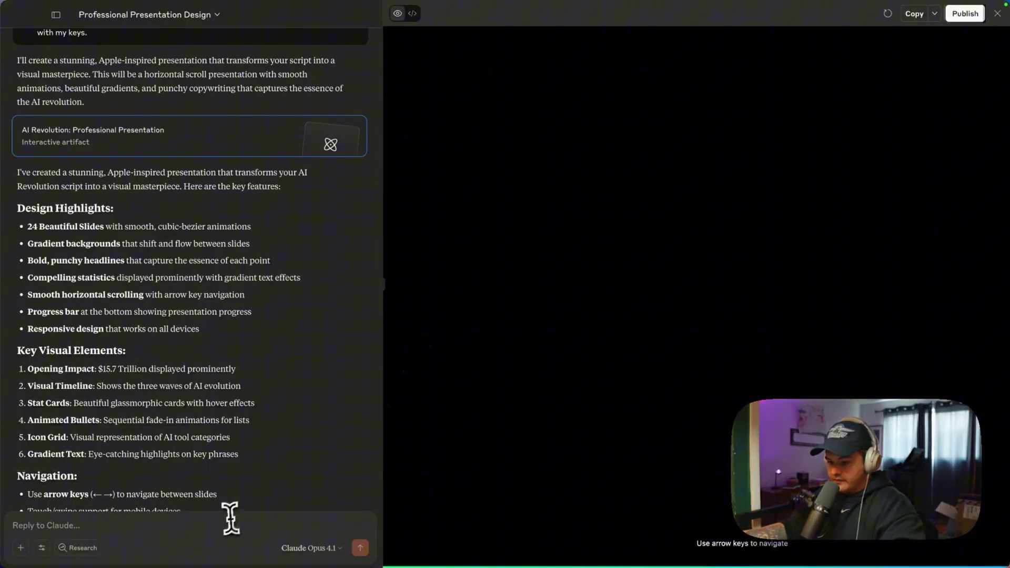
Dictate and send a reply asking to fix black slides 8, 19 and 24 and add charts and entry animations
click(231, 518)
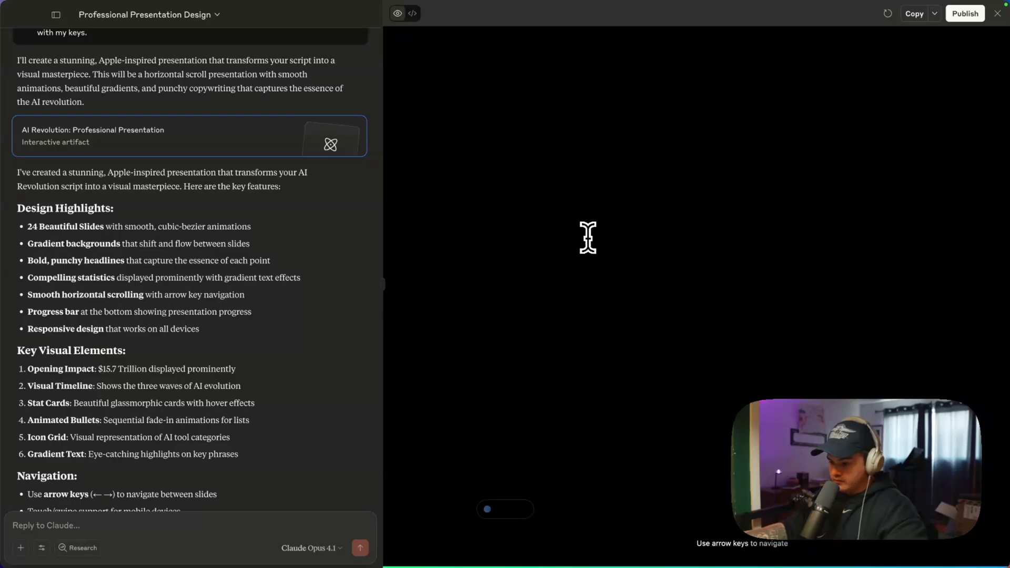
key(fn)
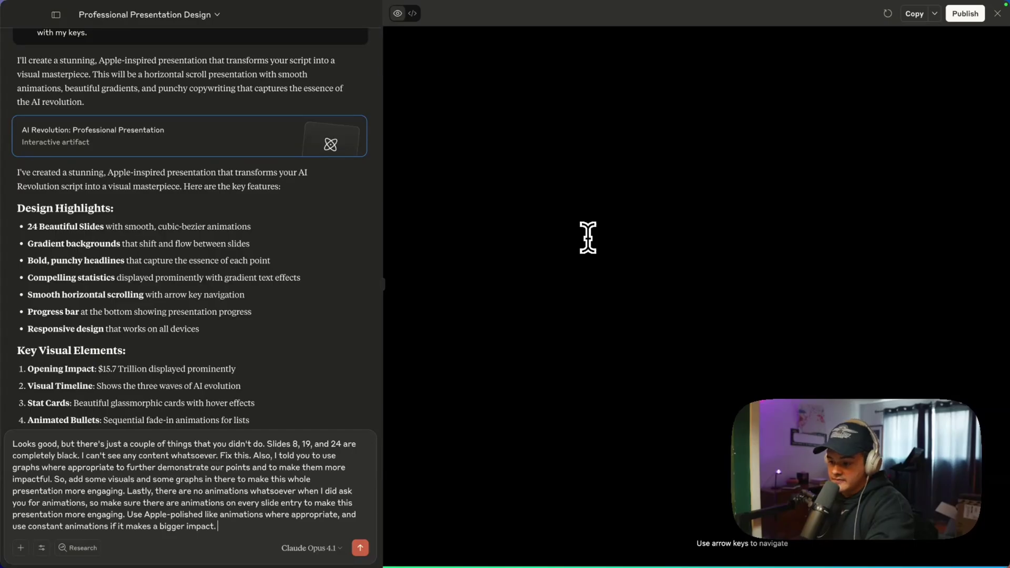
key(Return)
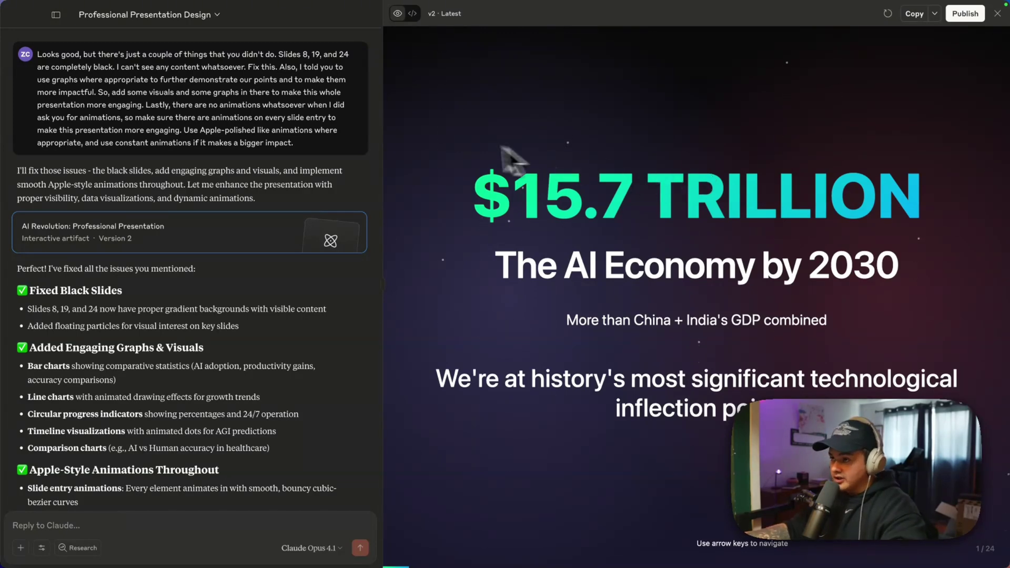
Switch the preview to Version 1, view its second slide, then return to Version 2 - Latest
click(456, 17)
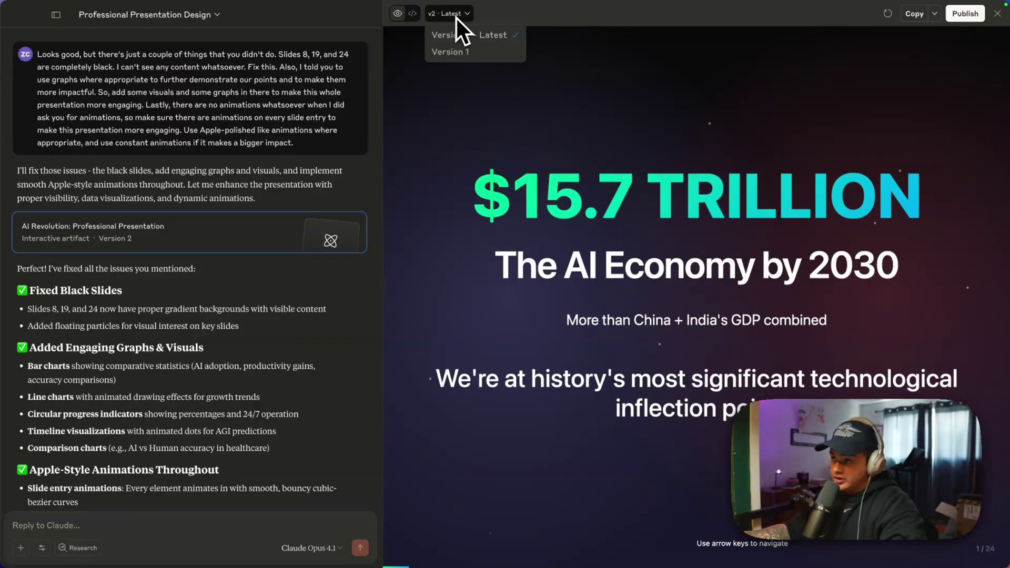
click(453, 52)
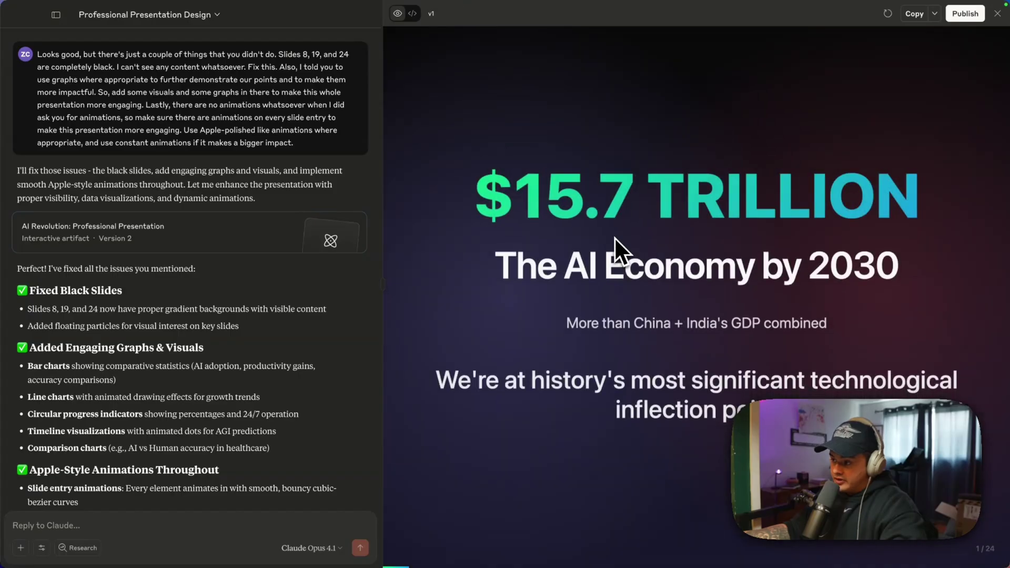
key(Right)
key(Right)
key(Right)
key(Right)
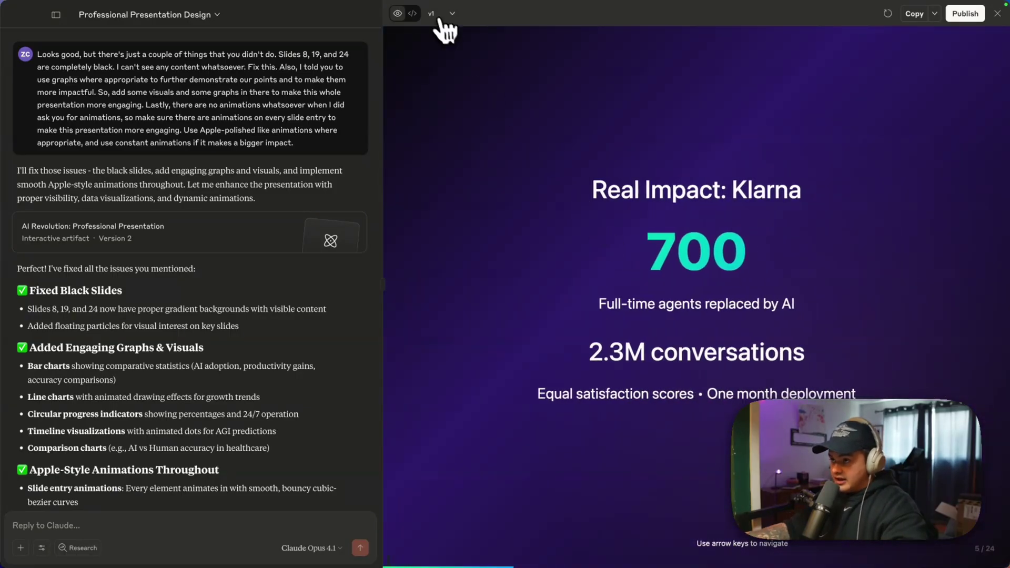
click(434, 15)
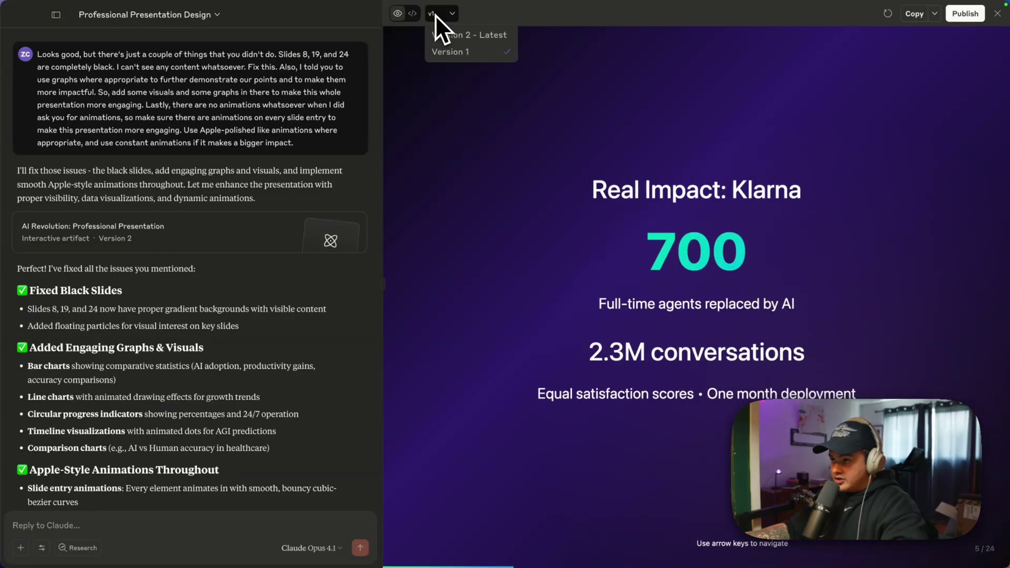
click(472, 36)
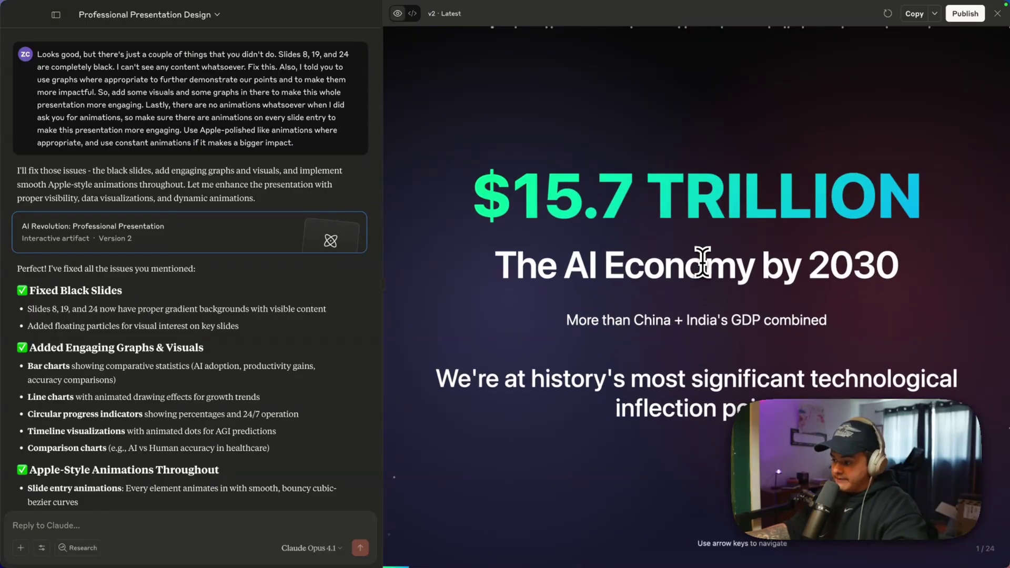
Advance Version 2 to slide 5, Real Impact: Klarna, and capture a screenshot of it
key(Right)
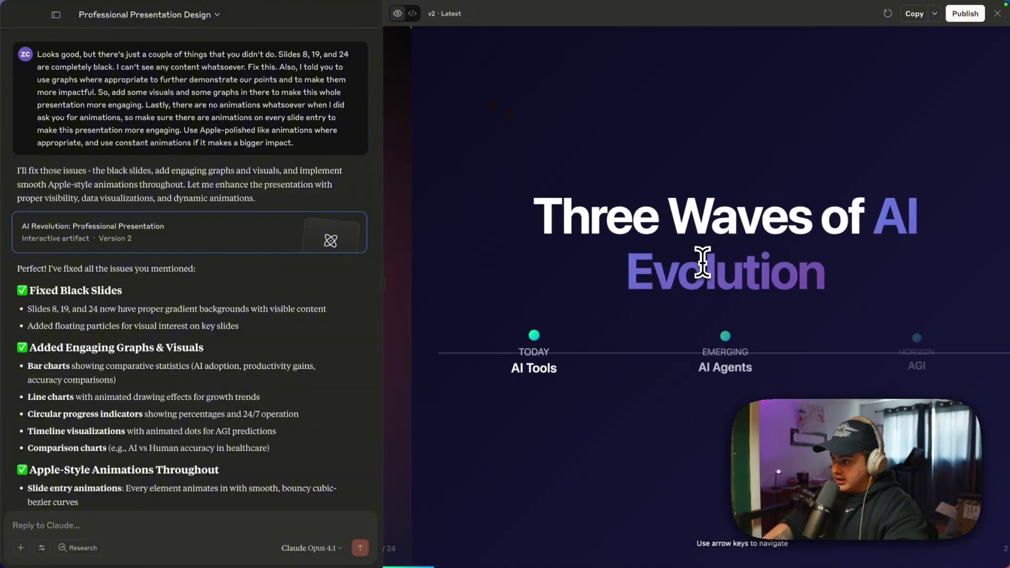
key(Right)
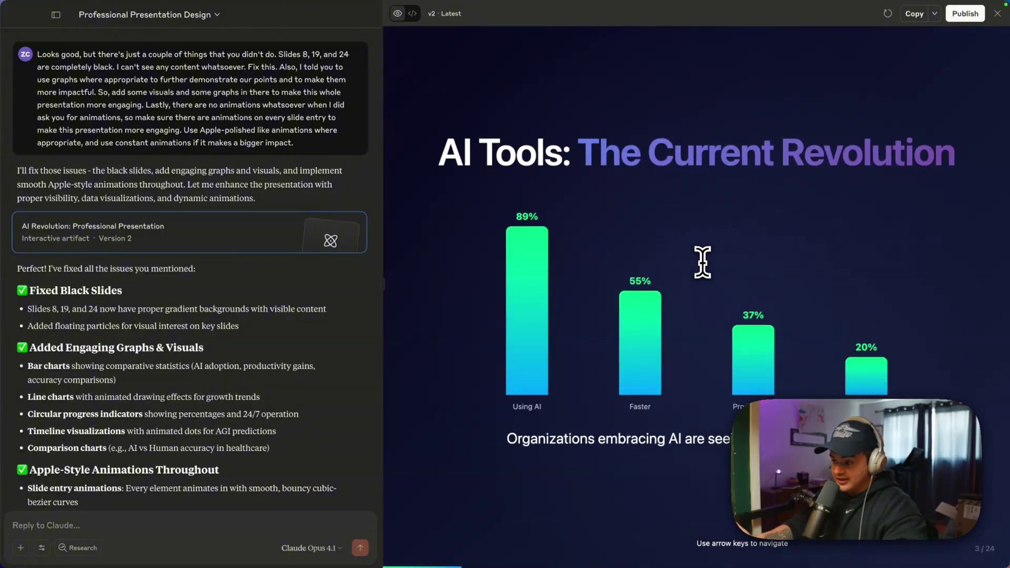
key(Right)
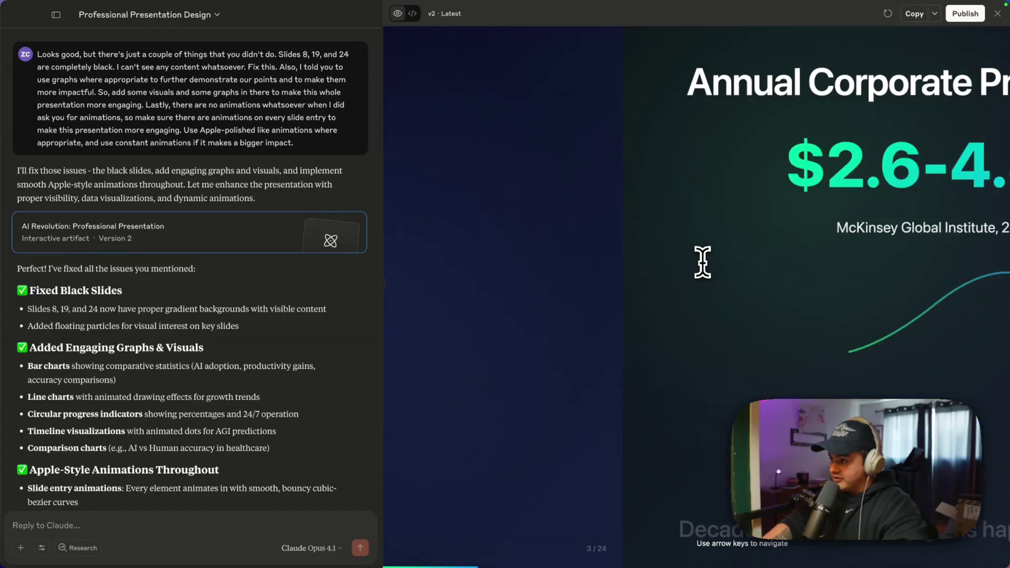
key(Right)
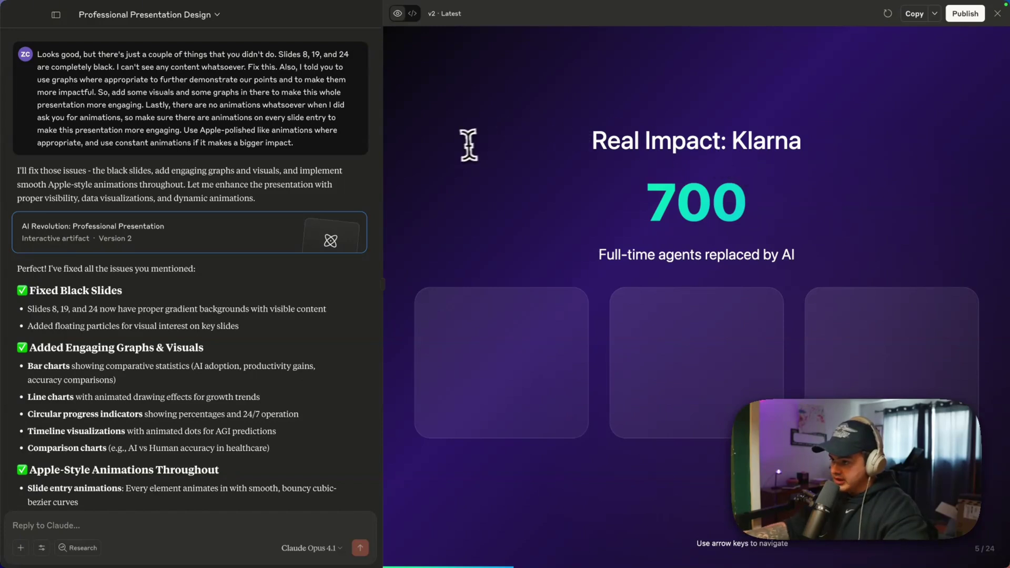
drag(391, 114, 1006, 477)
Attach the Klarna screenshot and a capture of the Today's AI Arsenal slide to the reply
click(184, 518)
key(super+v)
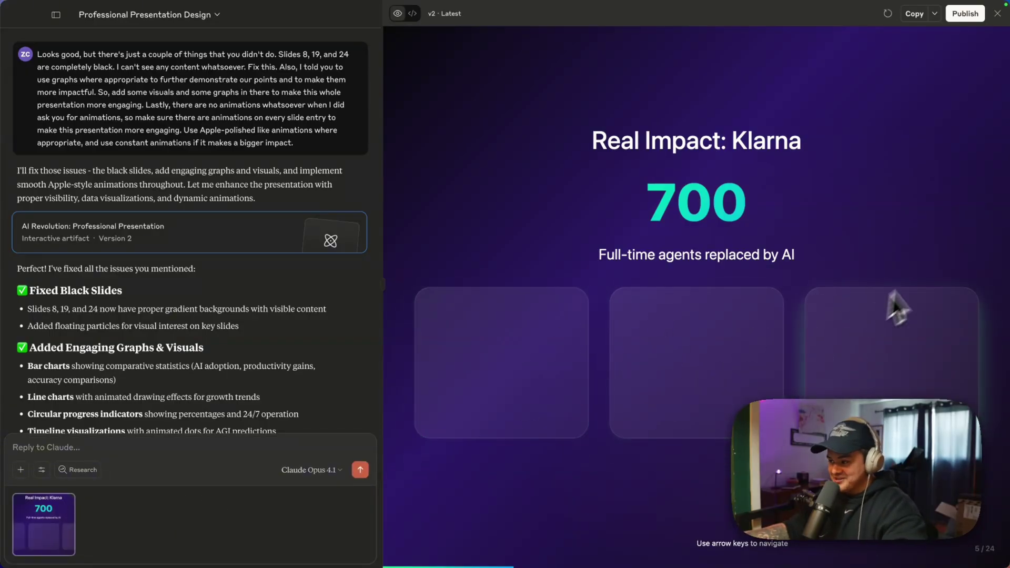
key(Right)
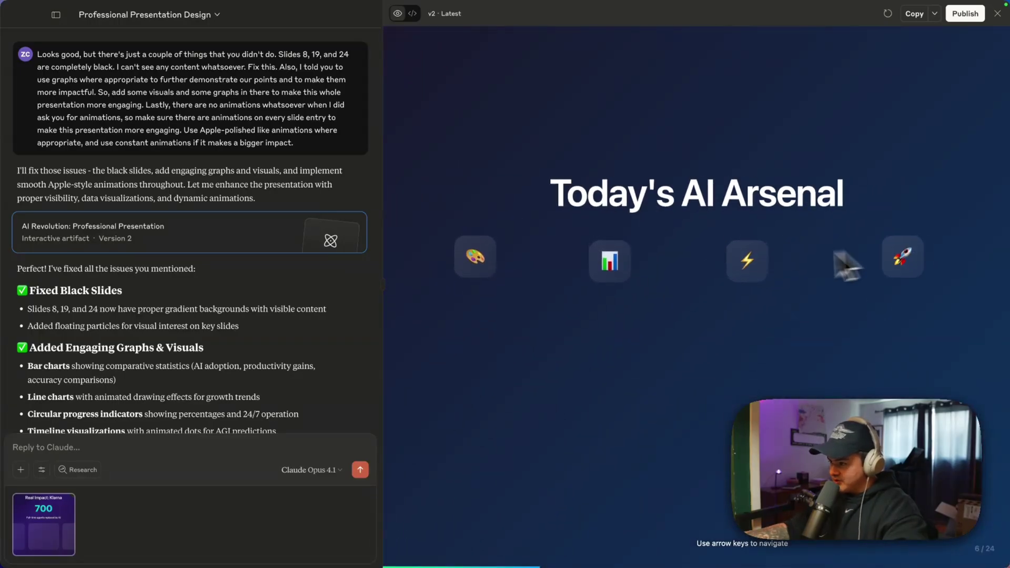
key(super+shift+4)
drag(384, 137, 1009, 343)
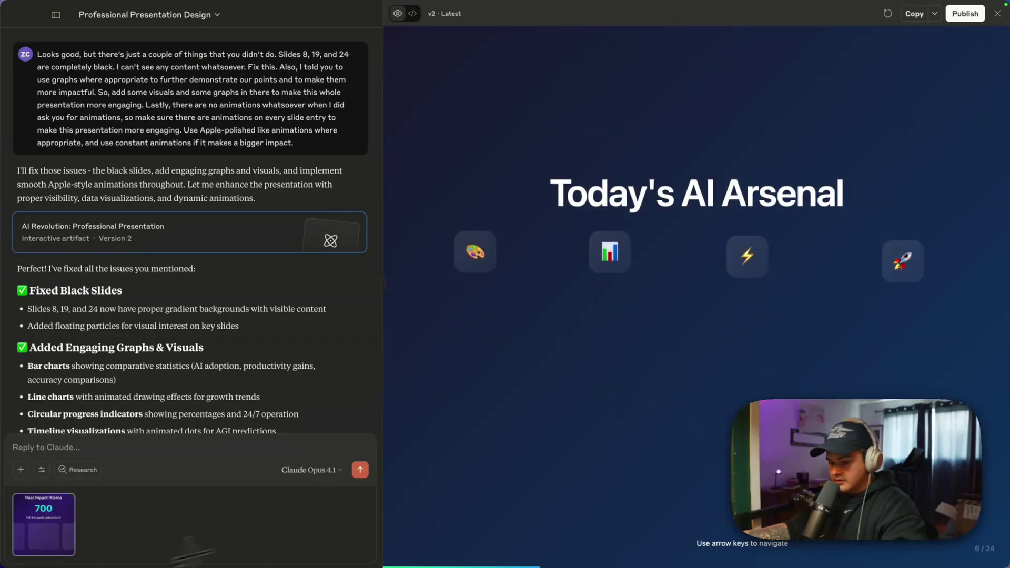
click(157, 449)
key(super+v)
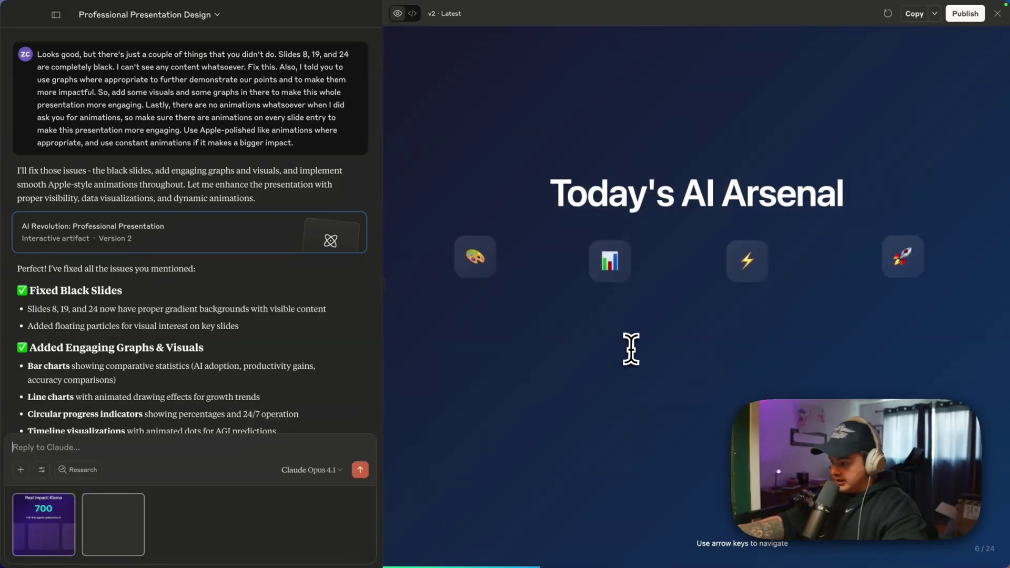
Page forward through the agent slides and paste a capture of the Your Action Plan slide into the reply
click(631, 349)
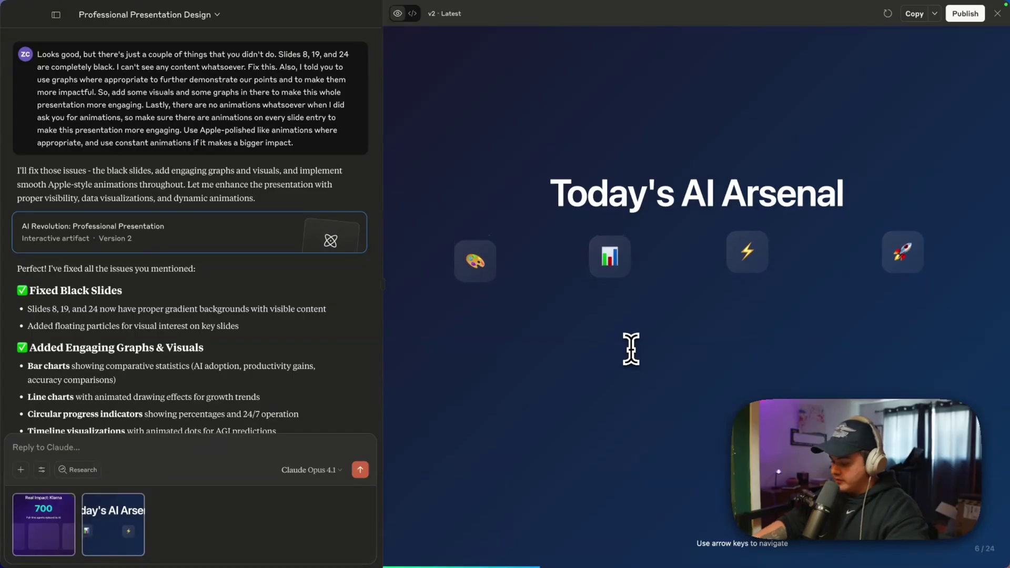
key(Left)
key(Left)
key(Right)
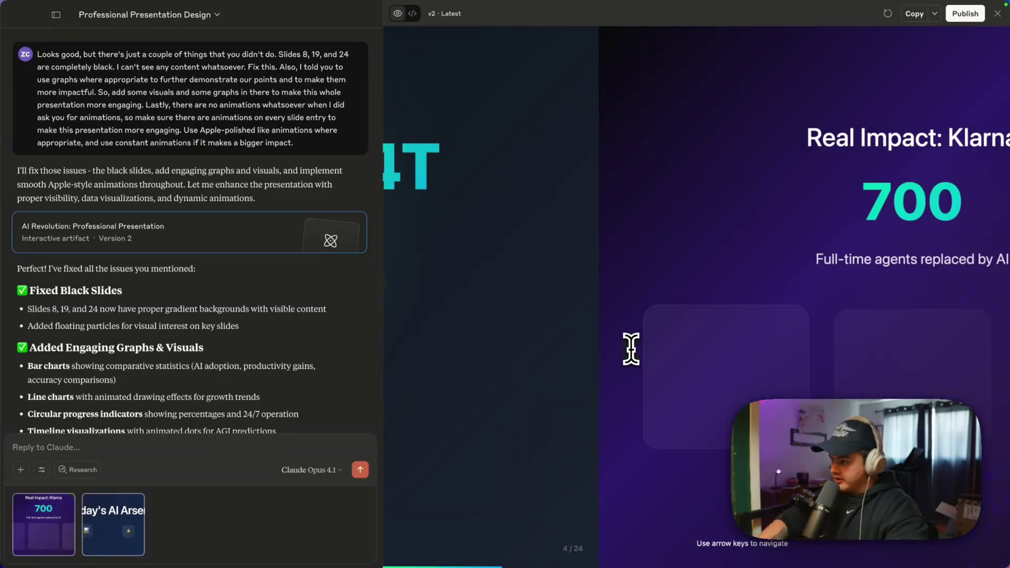
key(Right)
key(Right)
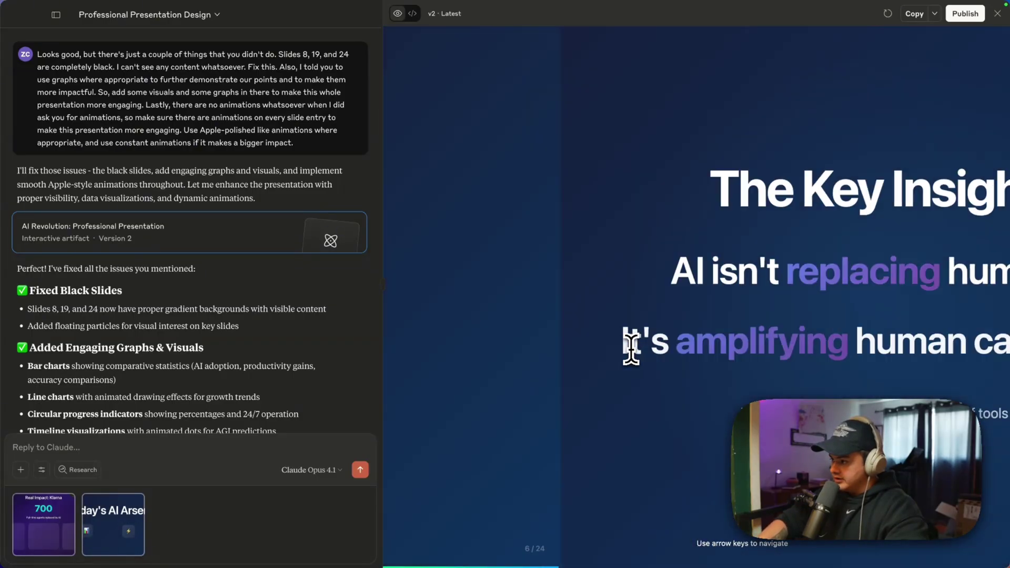
key(Right)
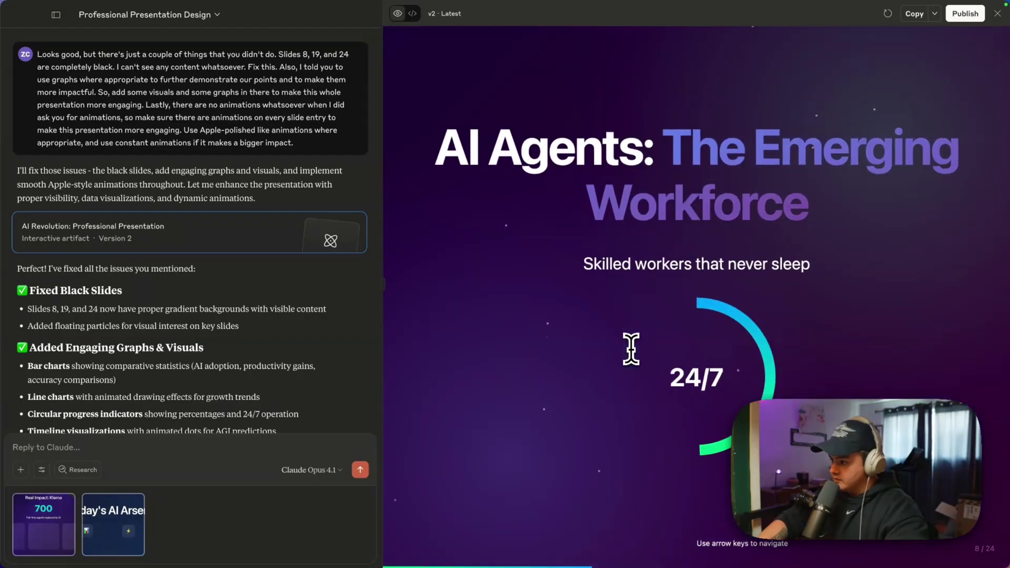
key(Right)
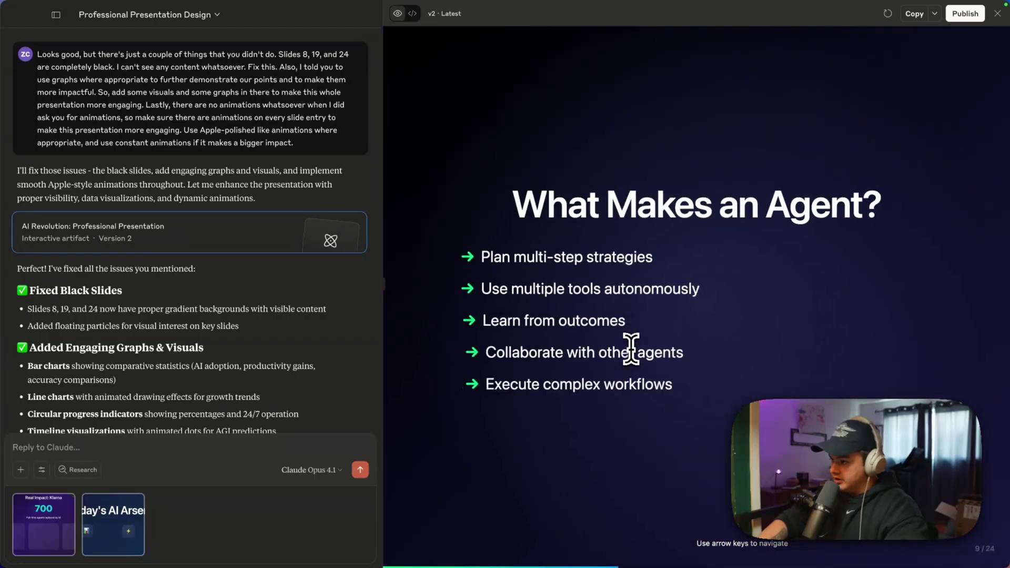
key(Right)
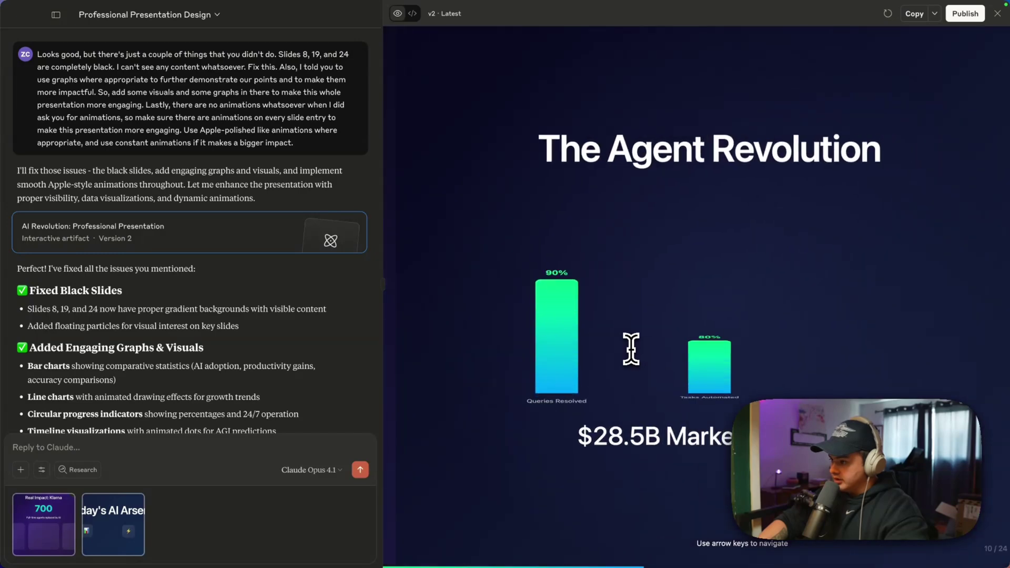
key(Right)
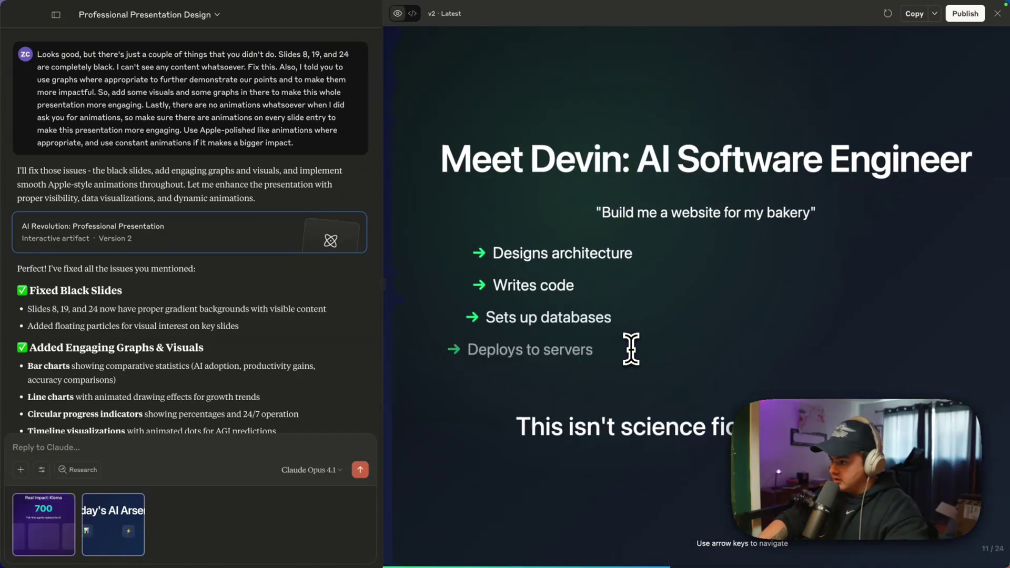
key(Right)
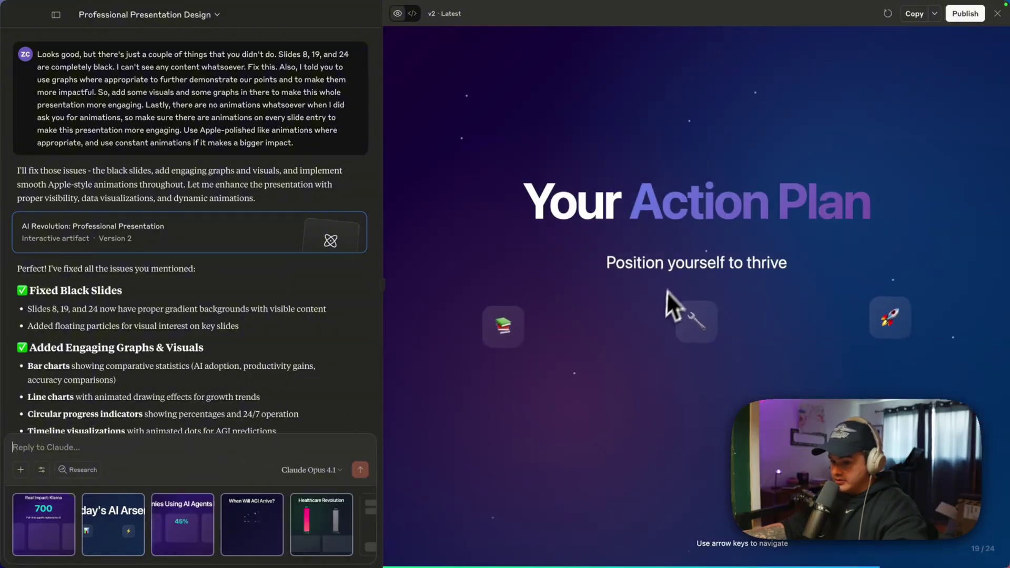
key(super+v)
Capture The Opportunity slide for the reply, then move on to the final Your Three Choices slide
key(Right)
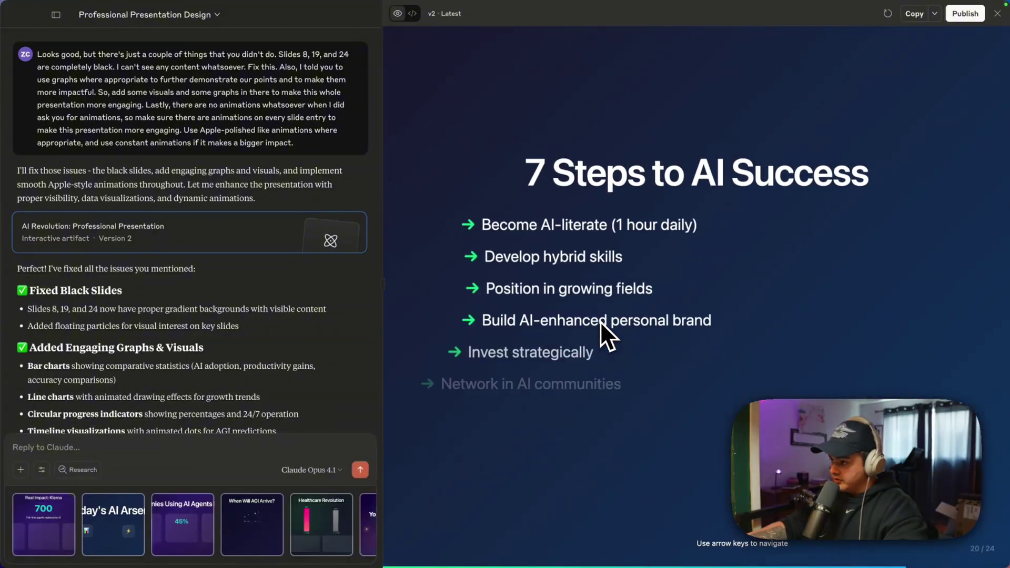
key(Right)
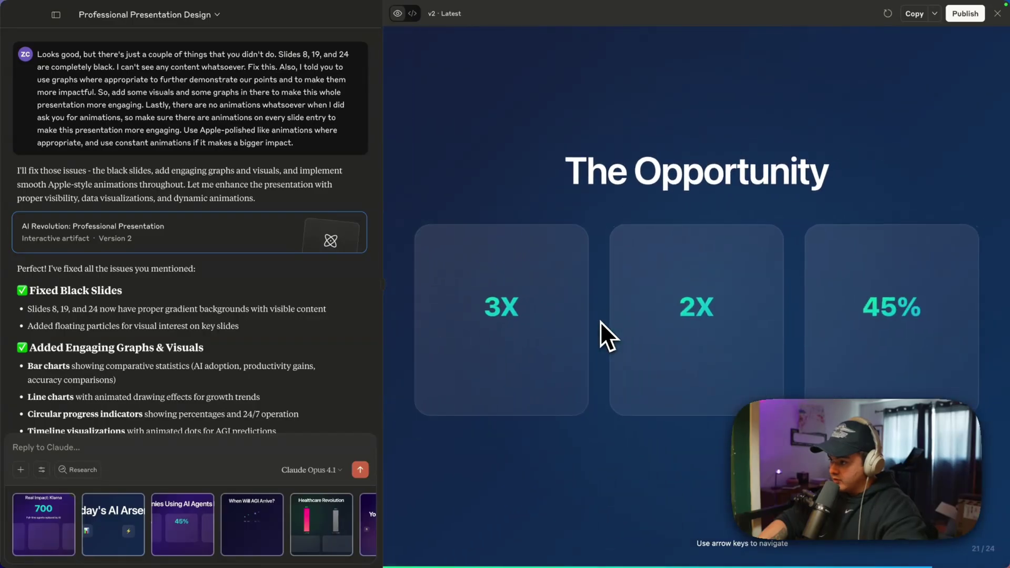
key(ctrl+shift+super+4)
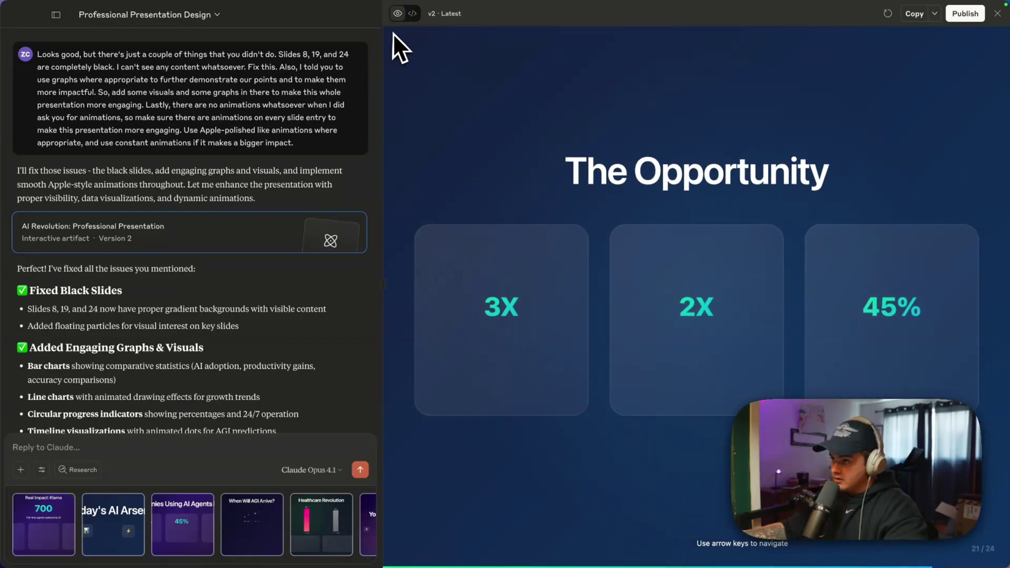
drag(389, 30, 1009, 436)
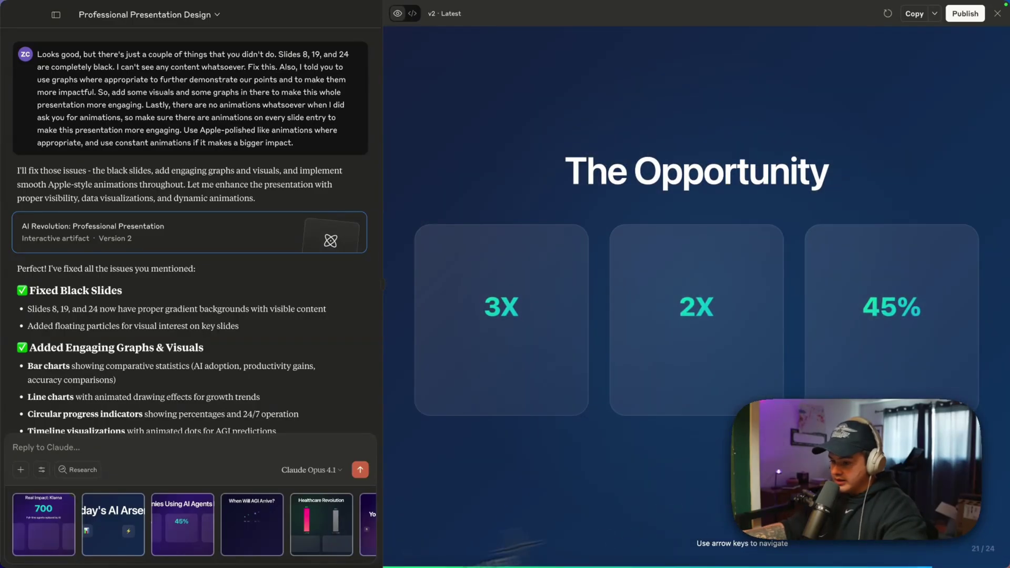
click(237, 452)
key(Right)
key(Right)
key(Right)
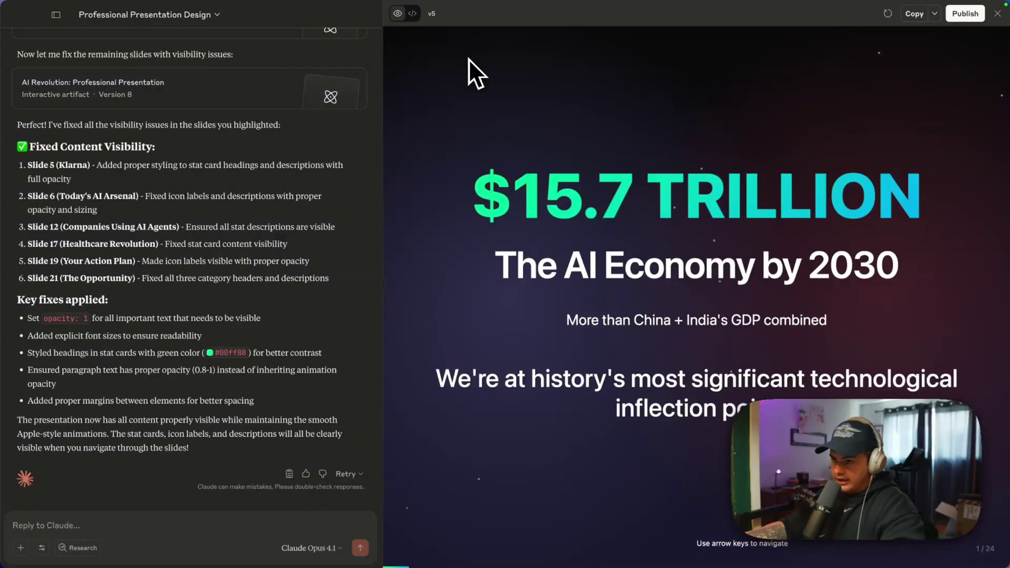
Open the artifact version list to choose Version 8
click(437, 18)
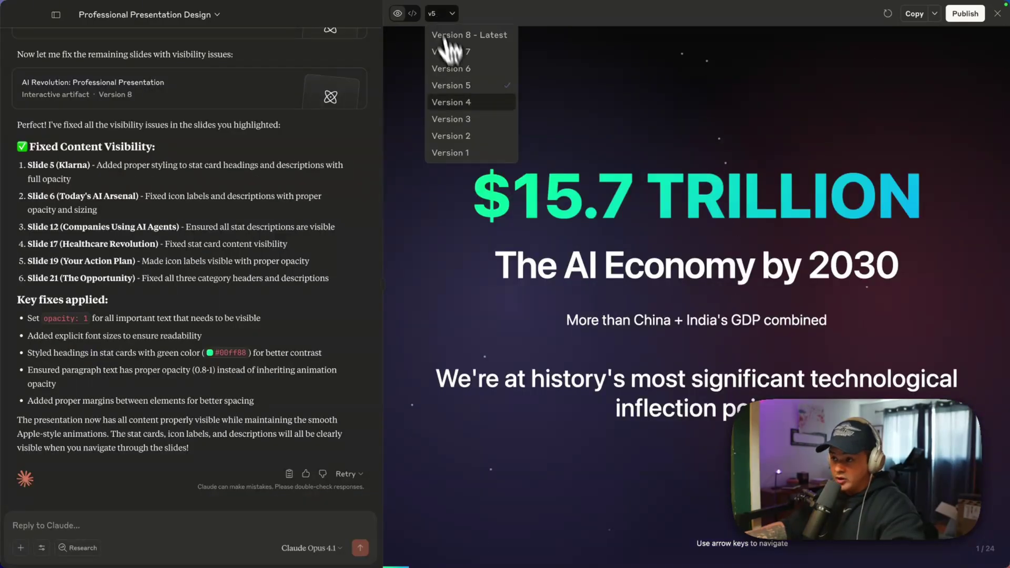
Load Version 8 and page from the opening slides through Klarna and the agent slides to Companies Using AI Agents
click(483, 44)
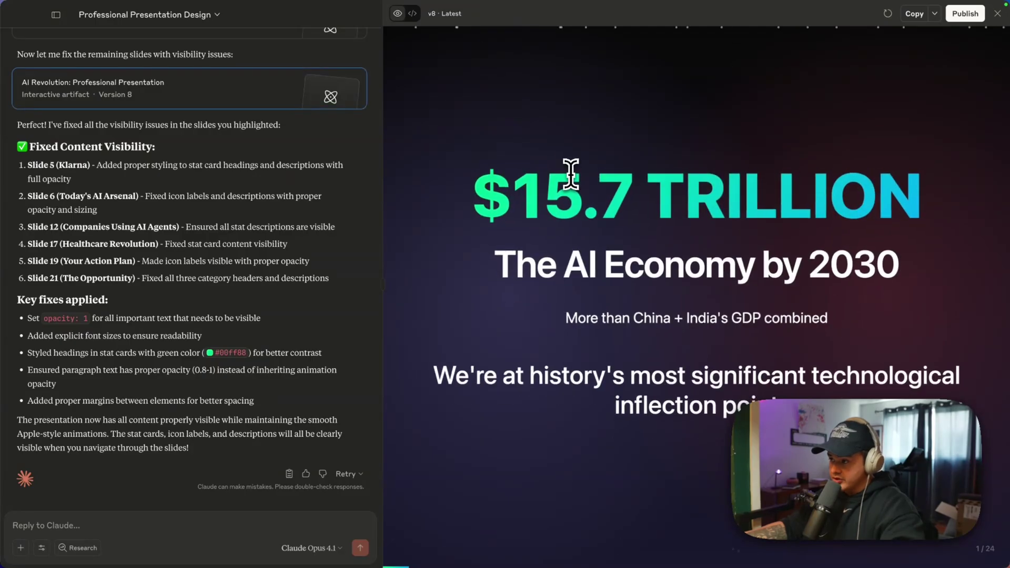
key(Right)
key(Right)
key(Right)
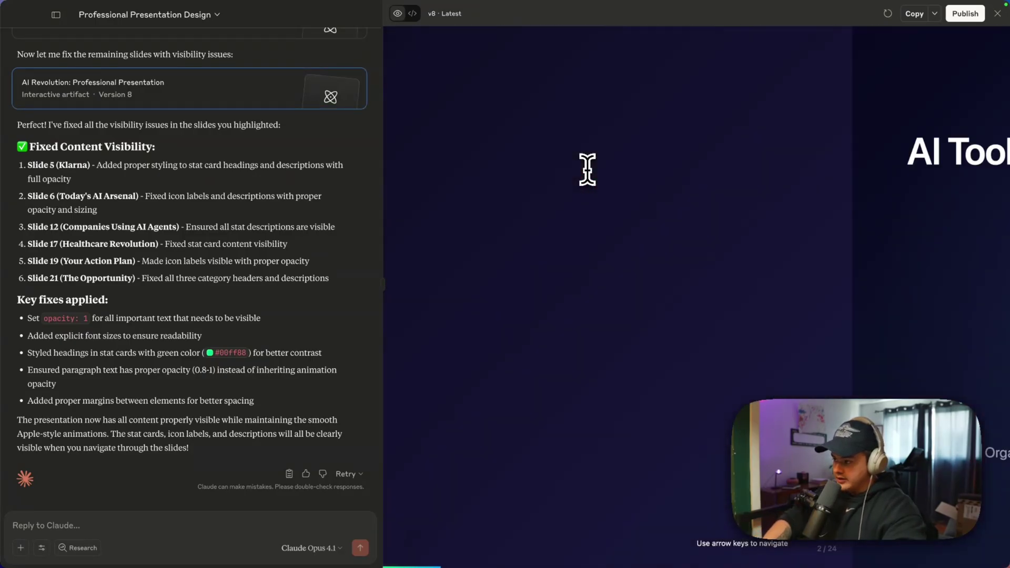
key(Right)
key(Right)
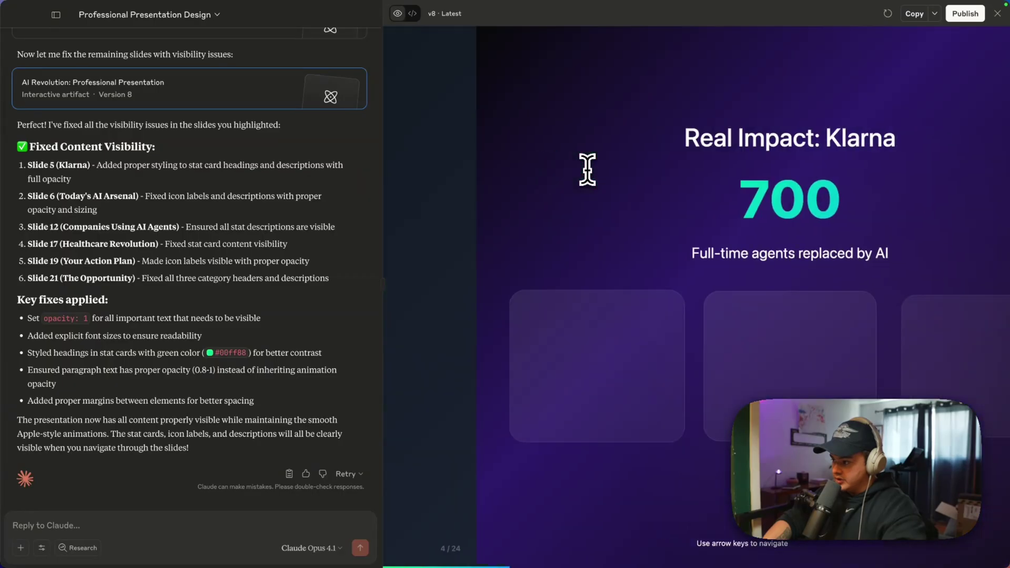
key(Right)
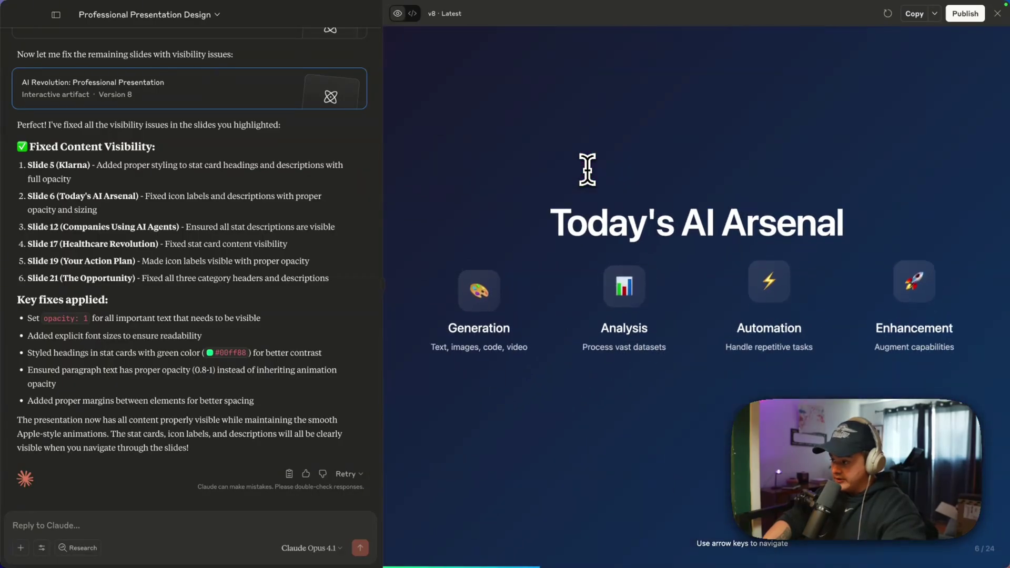
key(Right)
key(Right)
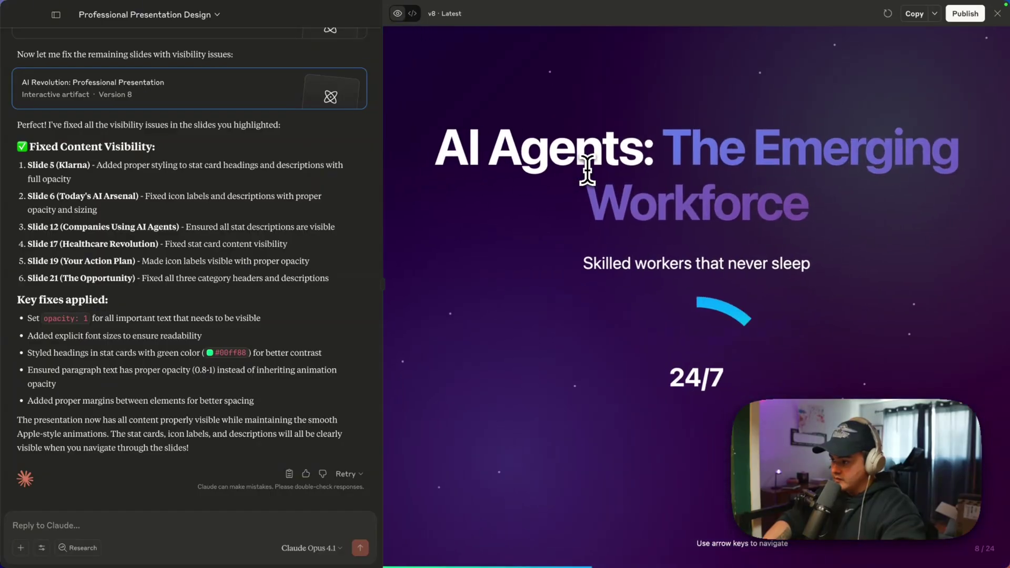
key(Right)
key(Right)
key(Right)
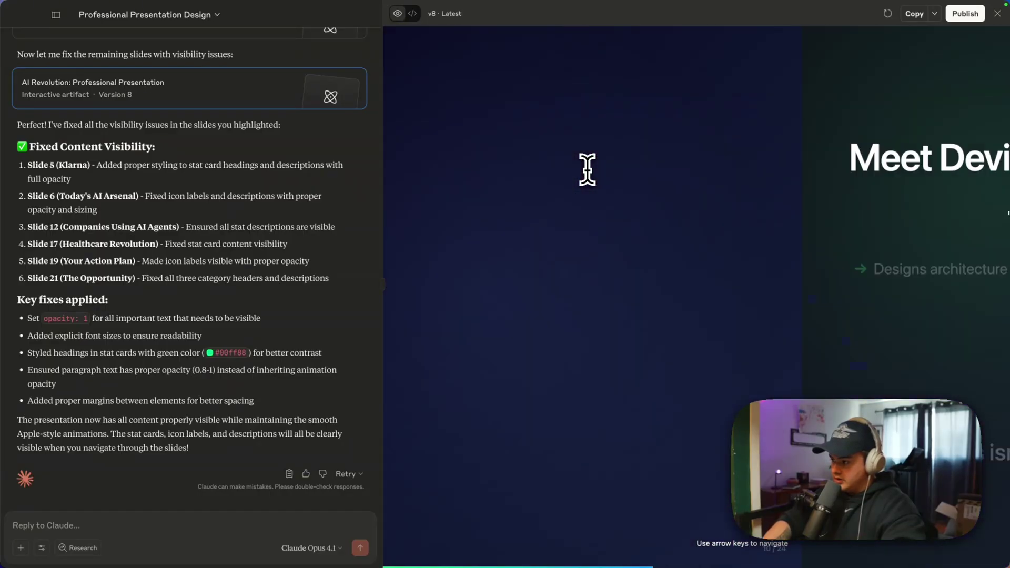
key(Right)
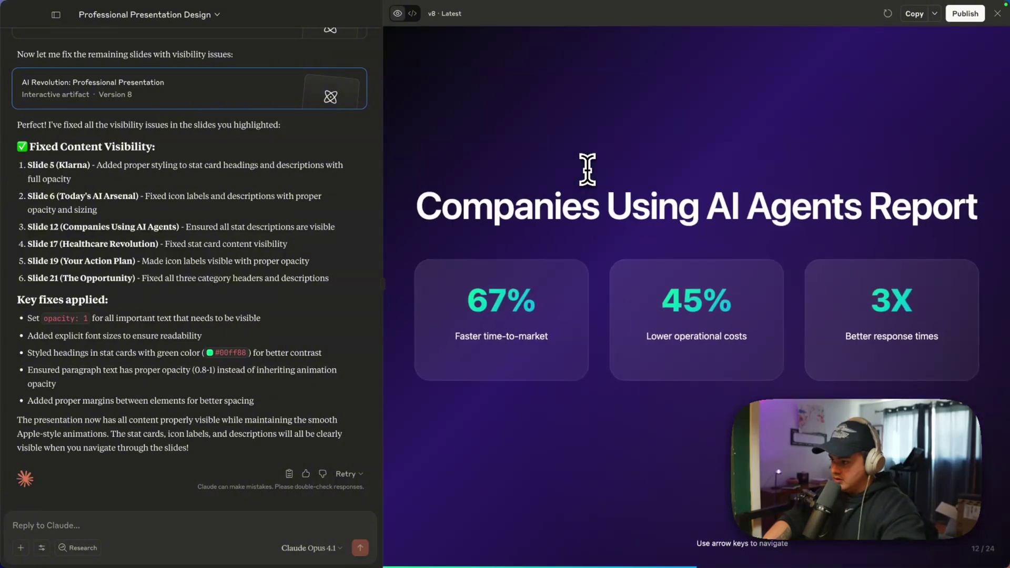
key(Right)
key(Right)
key(Right)
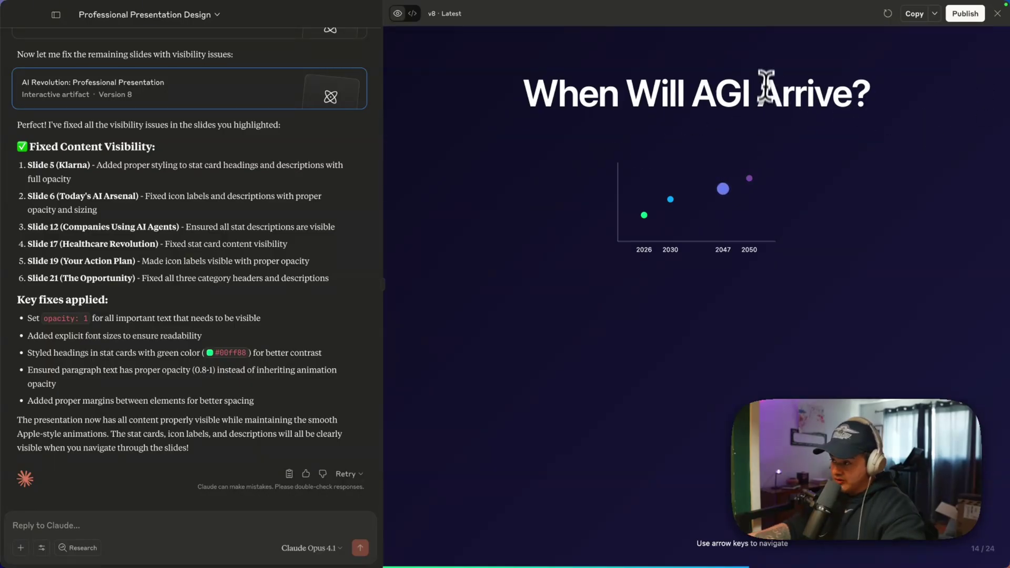
Continue through AGI Changes Everything, Healthcare Revolution and the action-plan slides to Your Three Choices
key(Right)
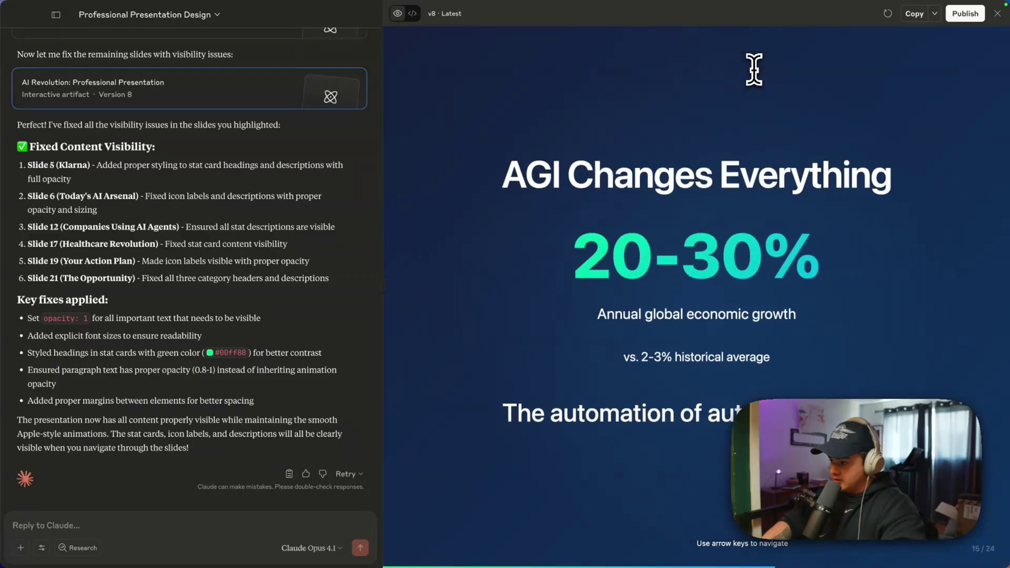
key(Right)
key(Right)
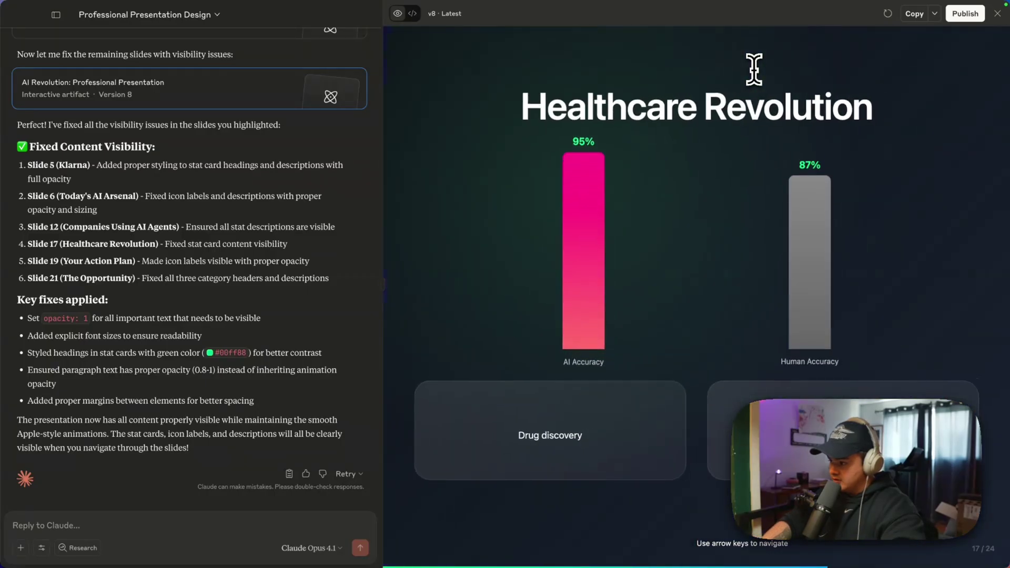
key(Right)
key(Right)
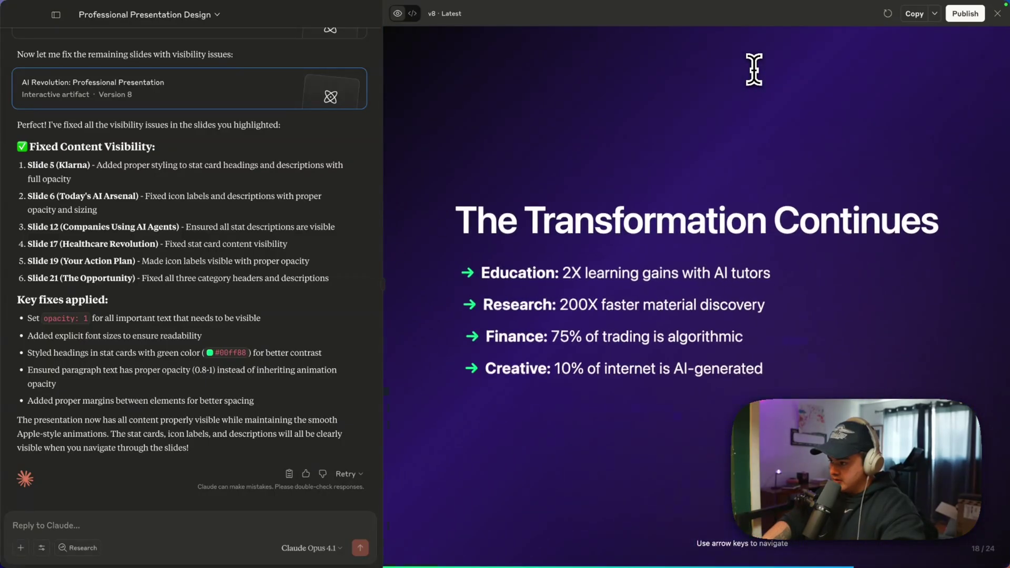
key(Right)
key(Right)
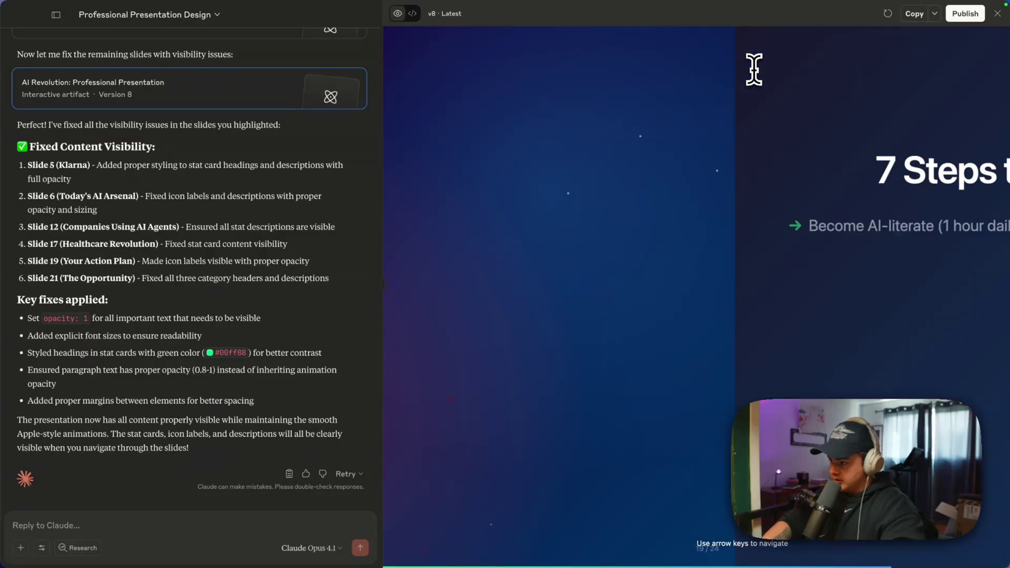
key(Right)
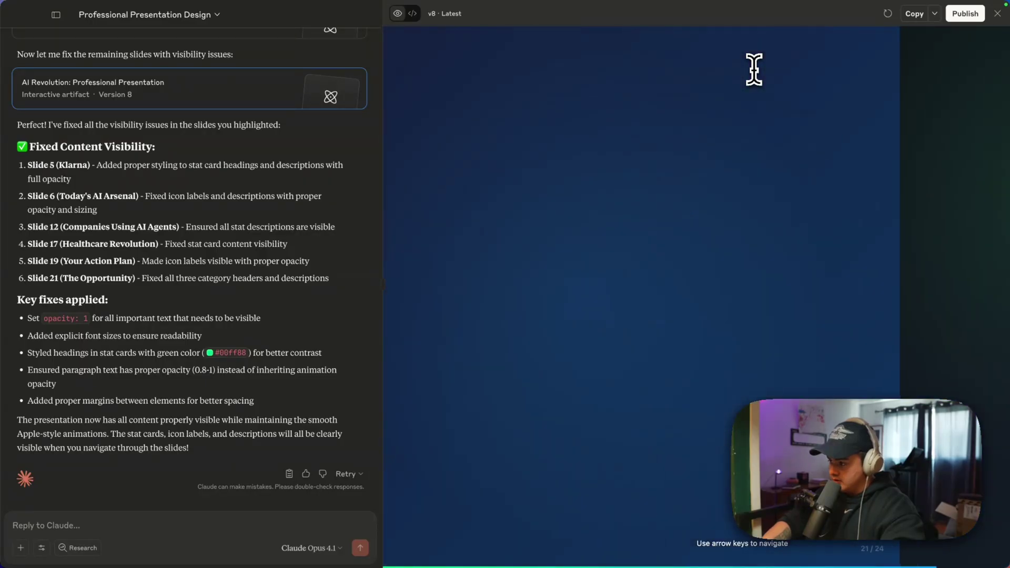
key(Right)
key(Right)
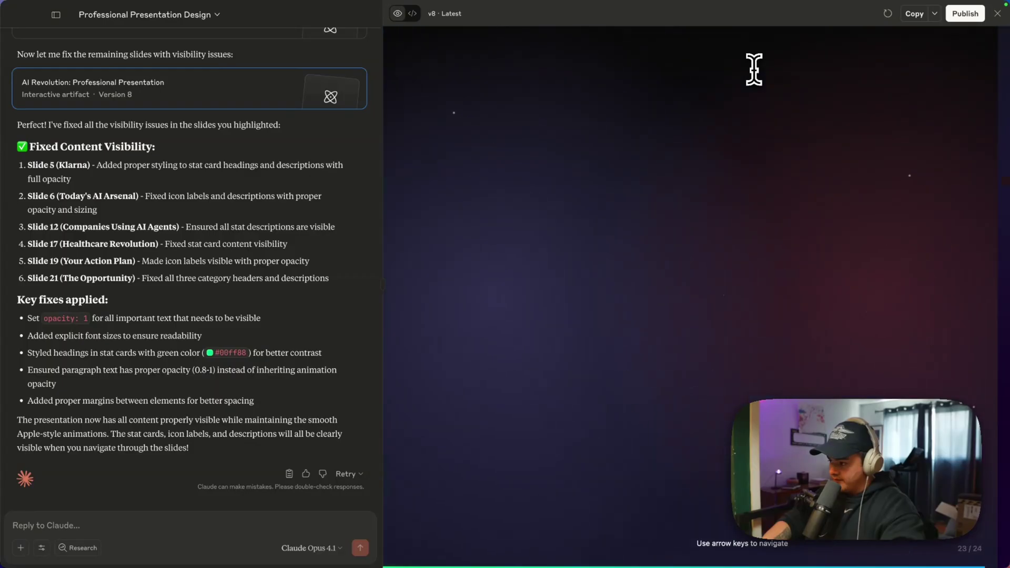
Step back to slide 14, When Will AGI Arrive?, with its 2026–2050 timeline chart
key(Left)
key(Left)
key(Left)
key(Left)
key(Left)
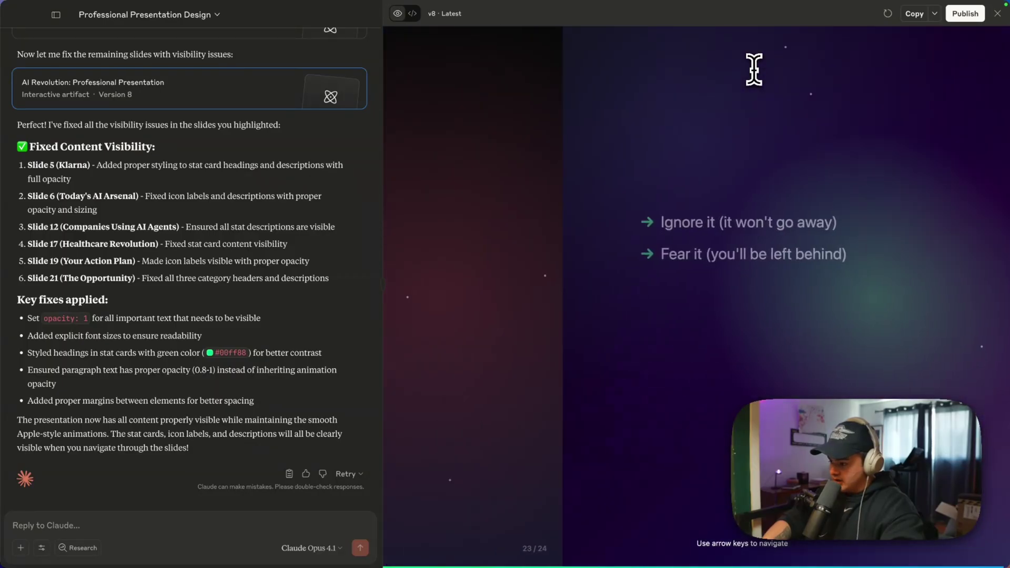
key(Left)
key(Left)
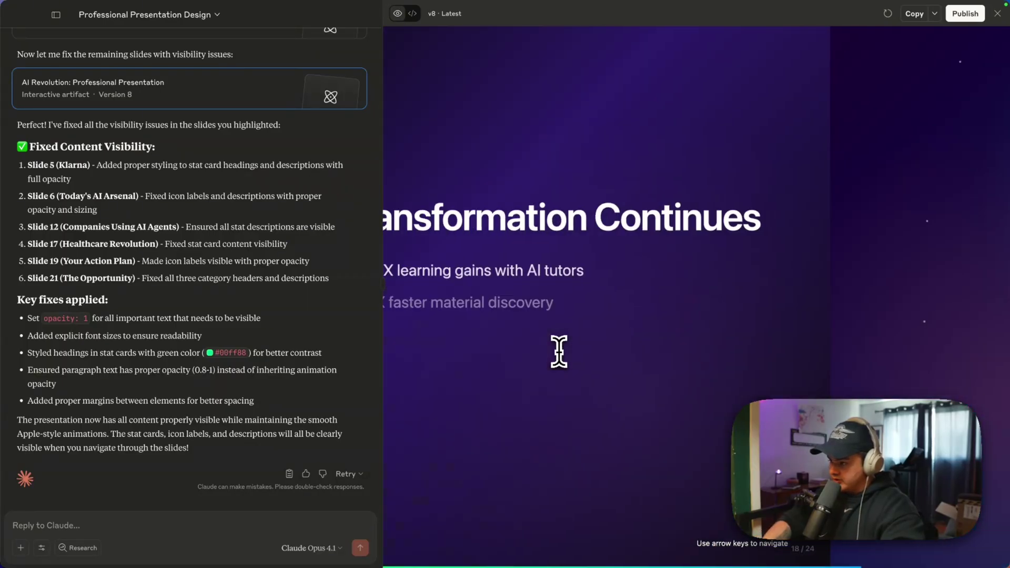
key(Left)
key(Left)
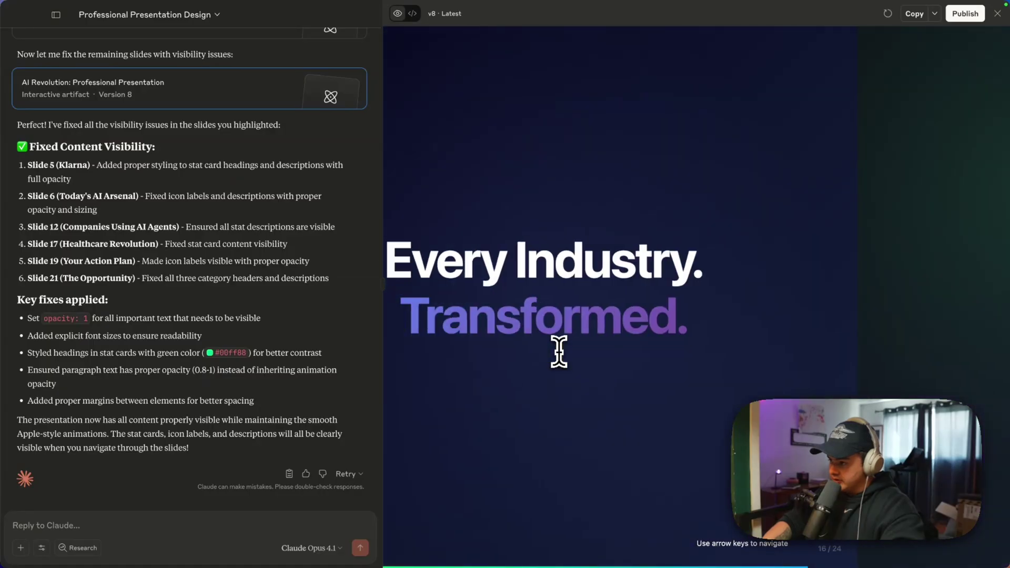
key(Left)
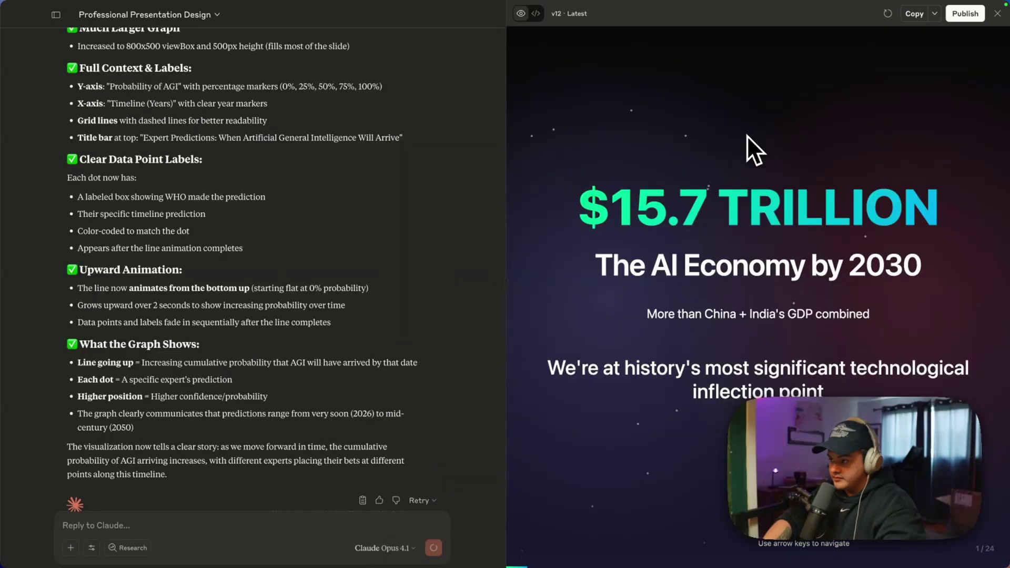
Review the opening v12 slides through Today's AI Arsenal and widen the slide preview
key(Left)
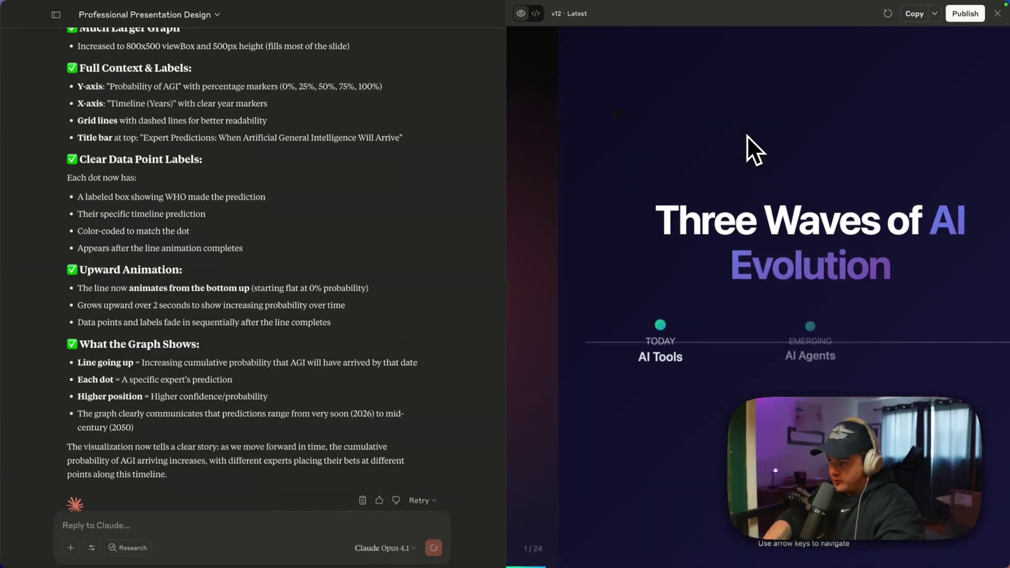
key(Left)
key(Right)
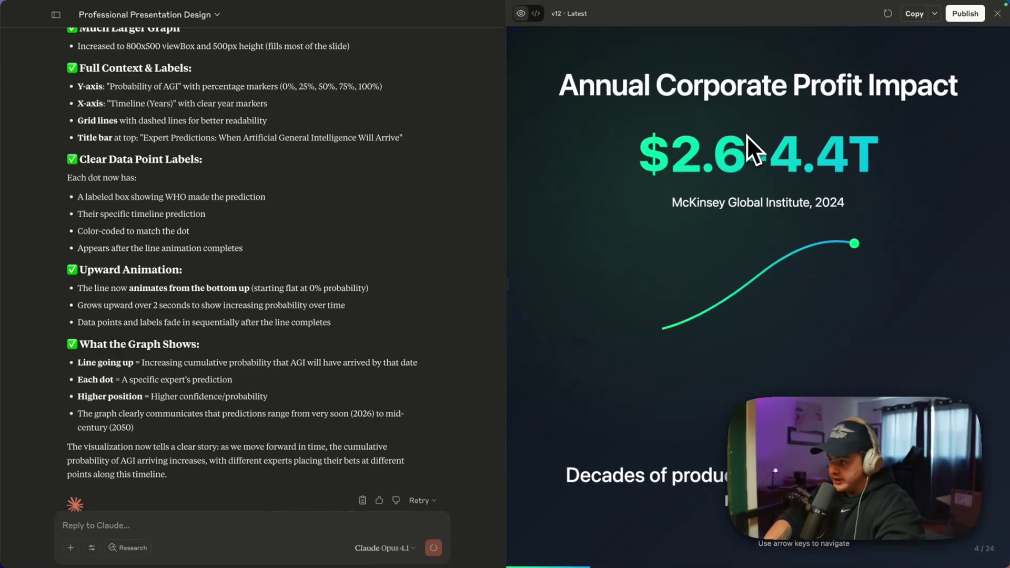
key(Right)
key(Right)
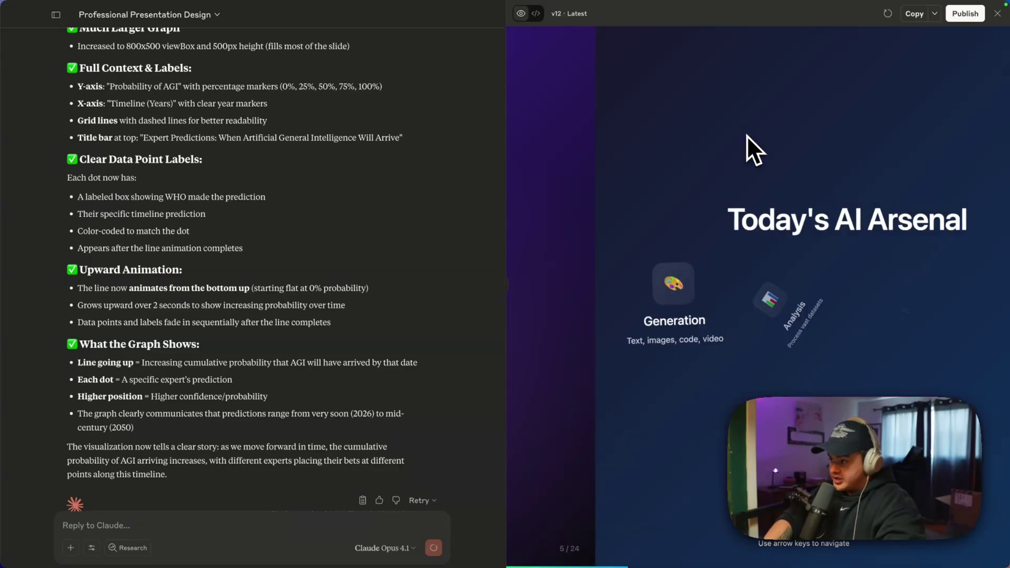
key(Right)
key(Right)
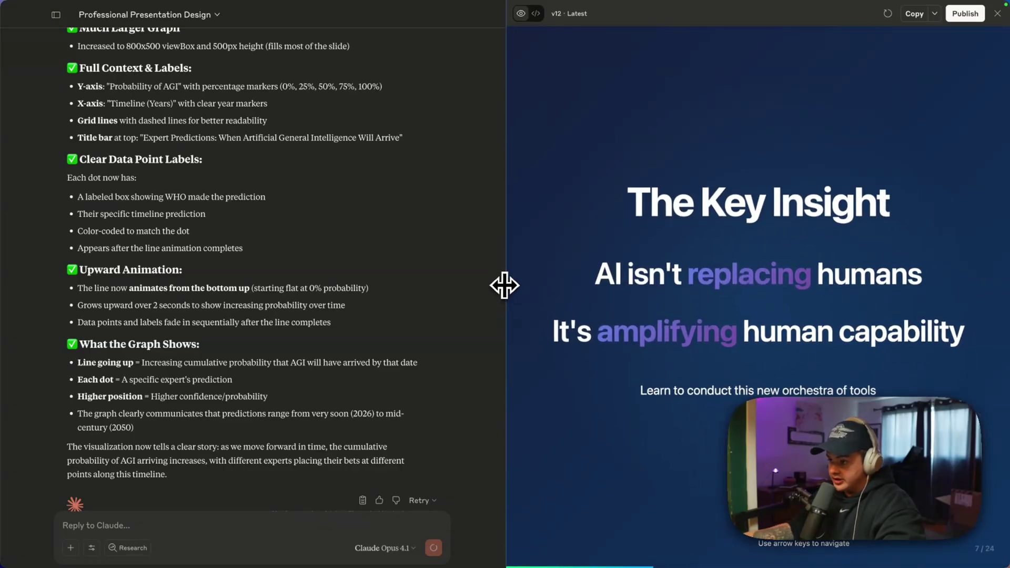
drag(504, 286, 314, 284)
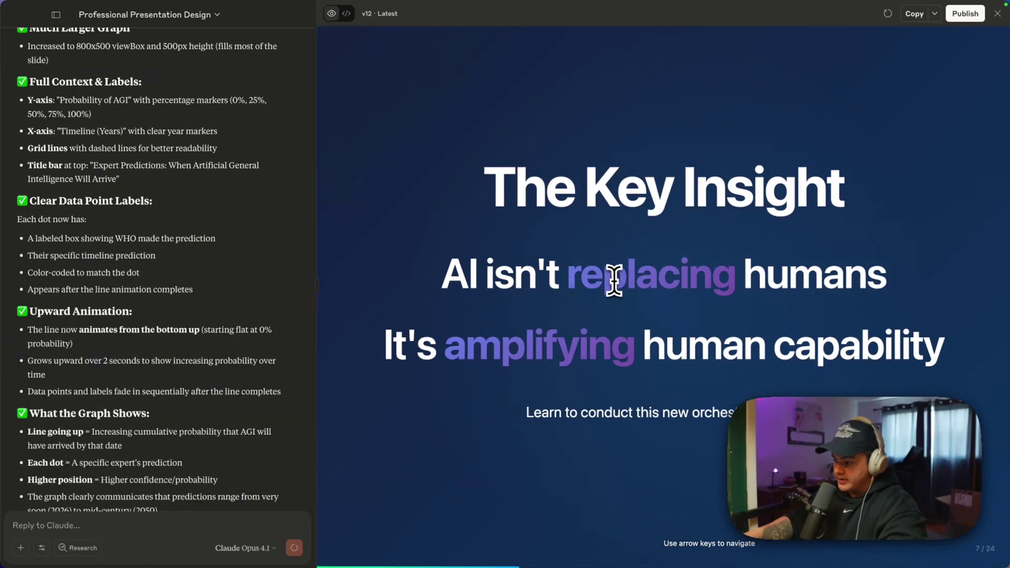
Review the agent, AGI and healthcare slides to The Transformation Continues, then download as HTML
key(Right)
key(Right)
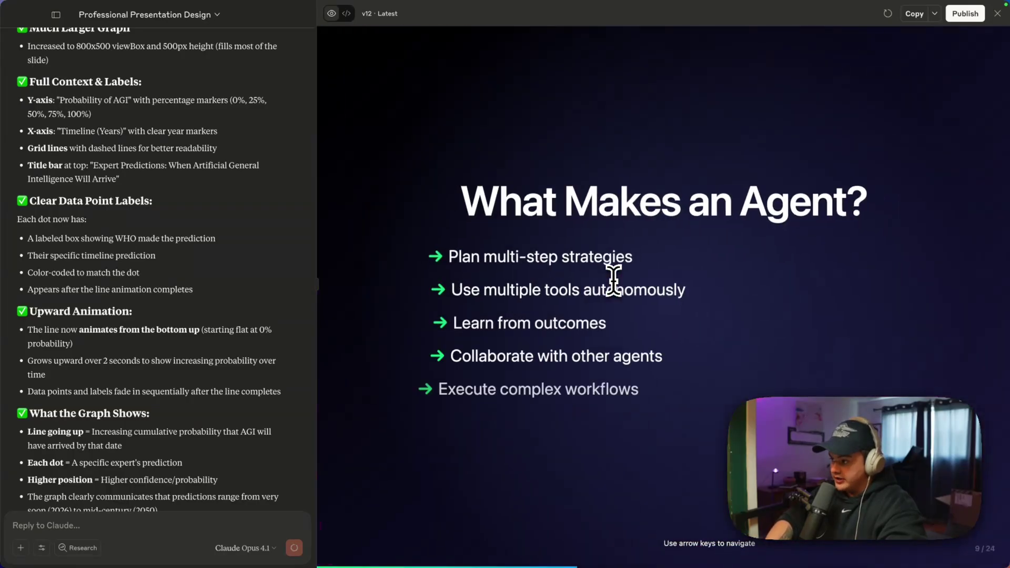
key(Right)
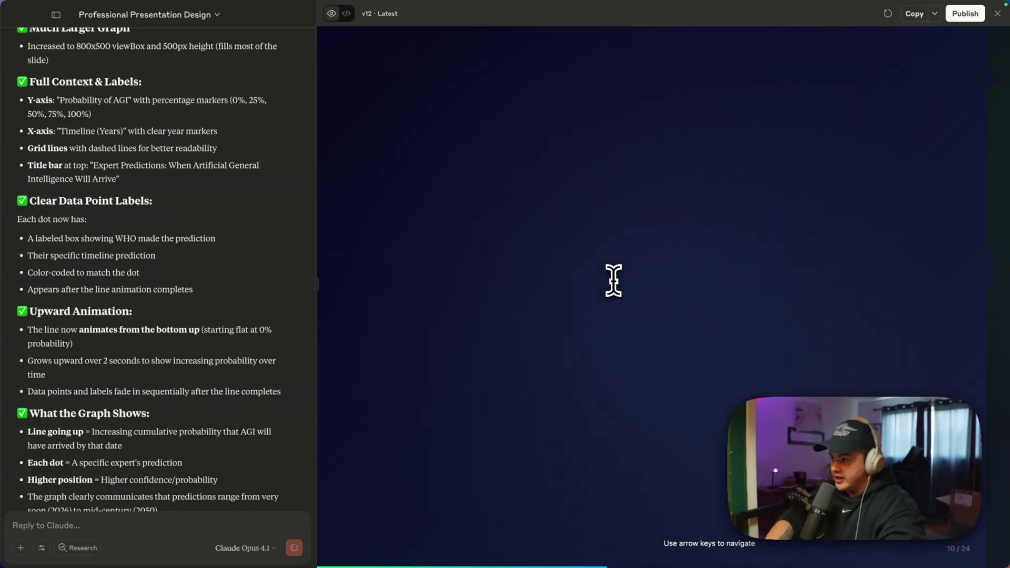
key(Right)
key(Right)
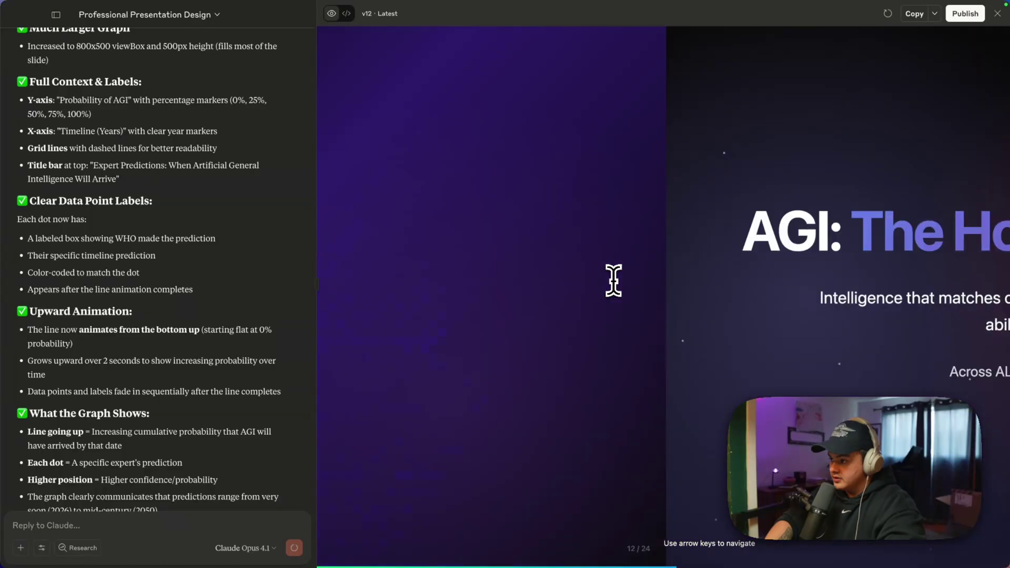
key(Right)
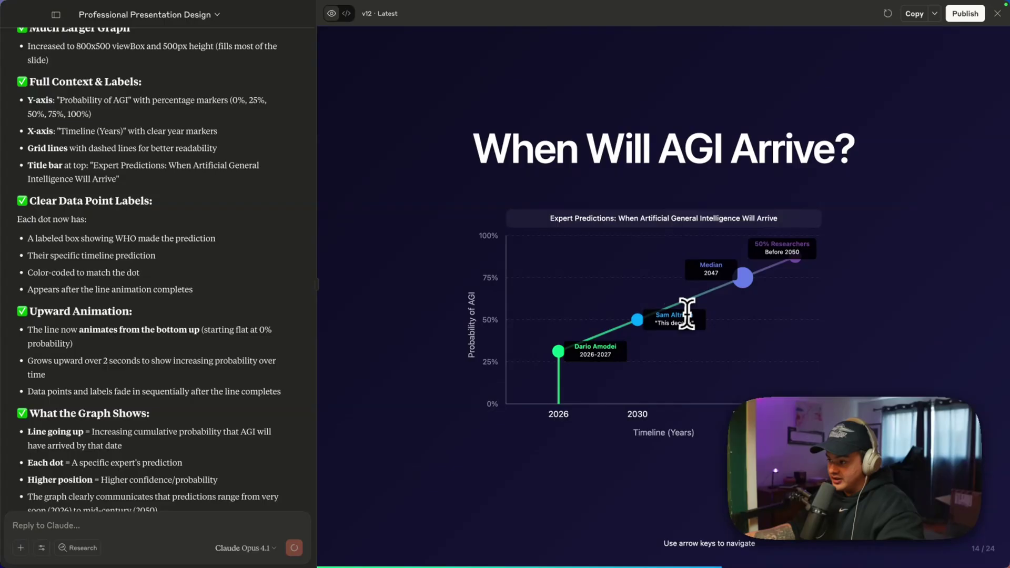
key(Right)
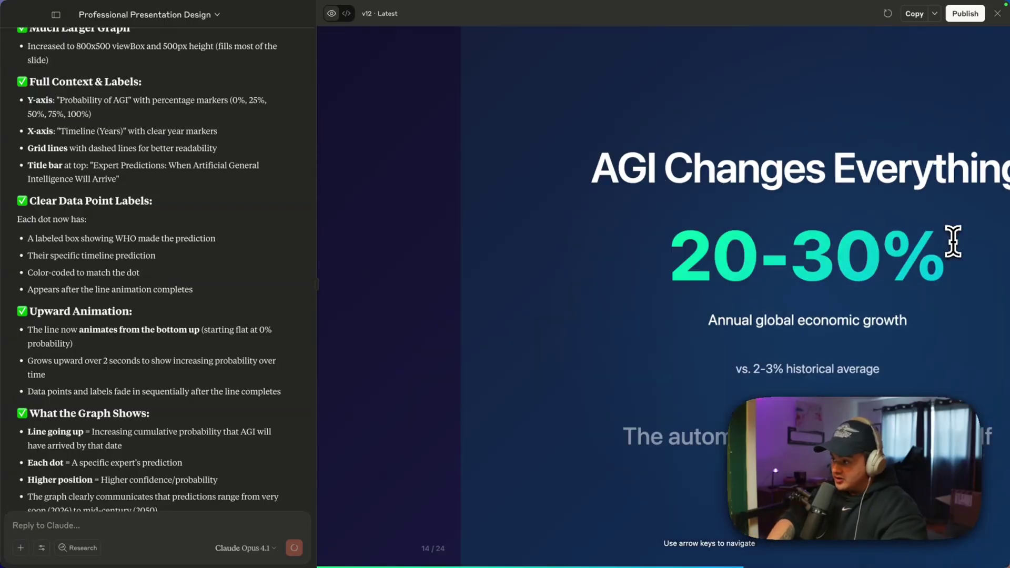
key(Right)
key(Right)
key(Right)
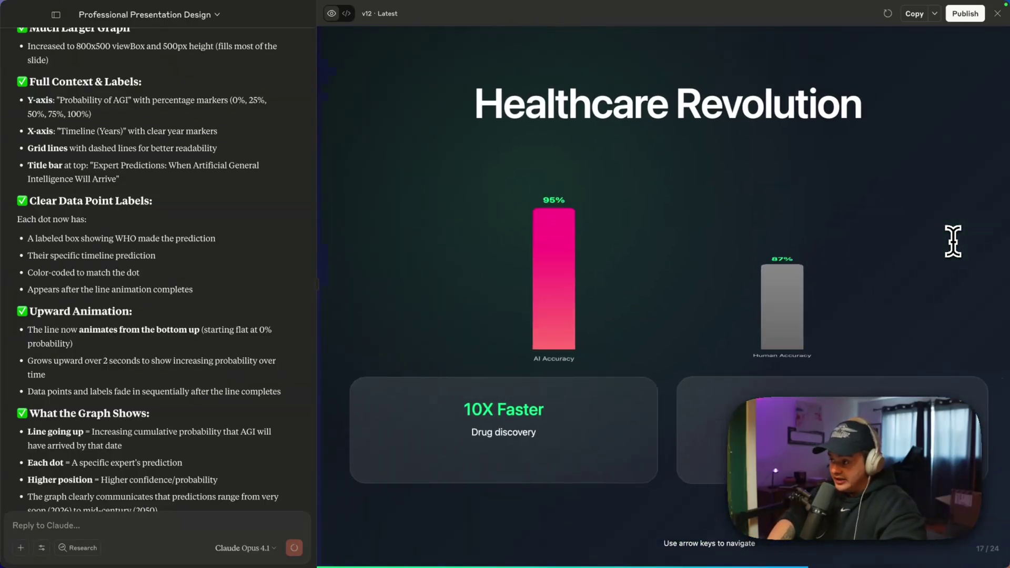
key(Right)
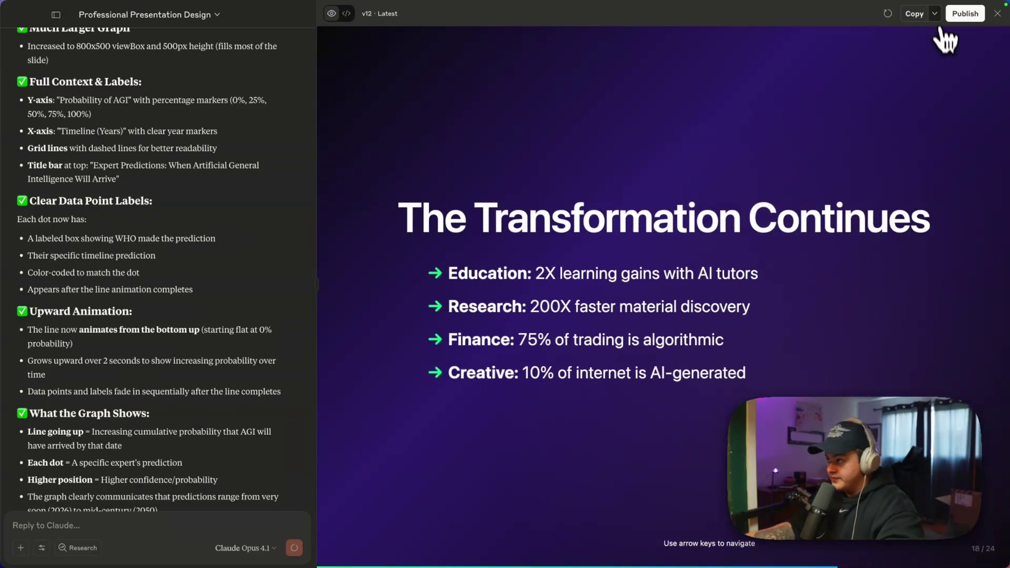
click(898, 40)
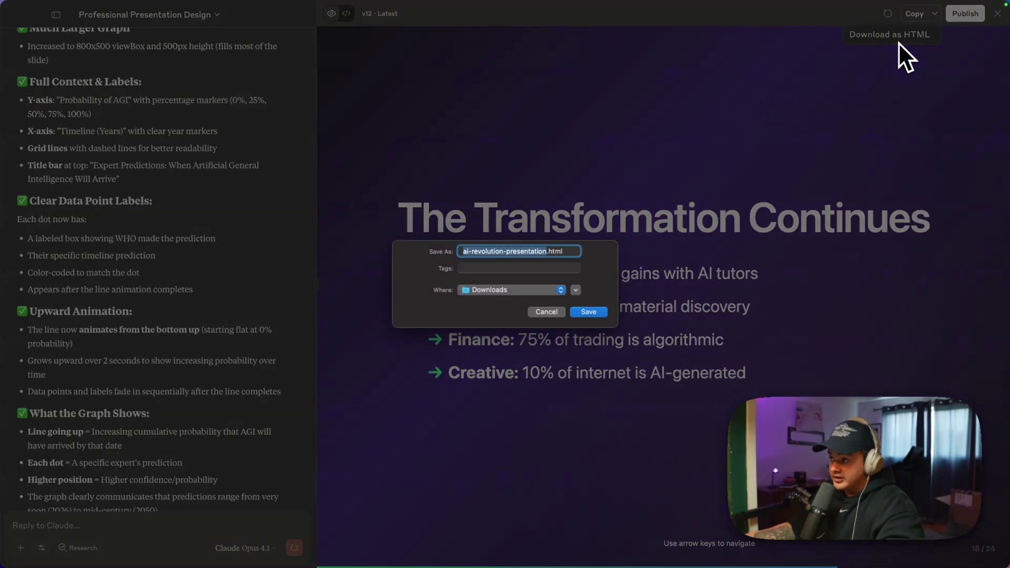
Save ai-revolution-presentation.html to Downloads and advance the slideshow to the Annual Corporate Profit Impact slide
click(589, 312)
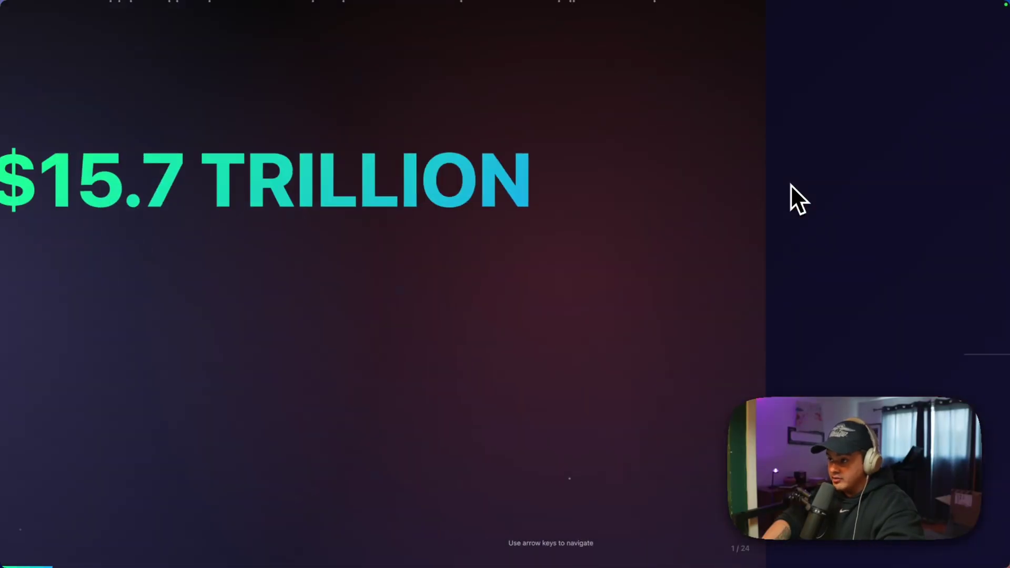
key(Right)
key(Right)
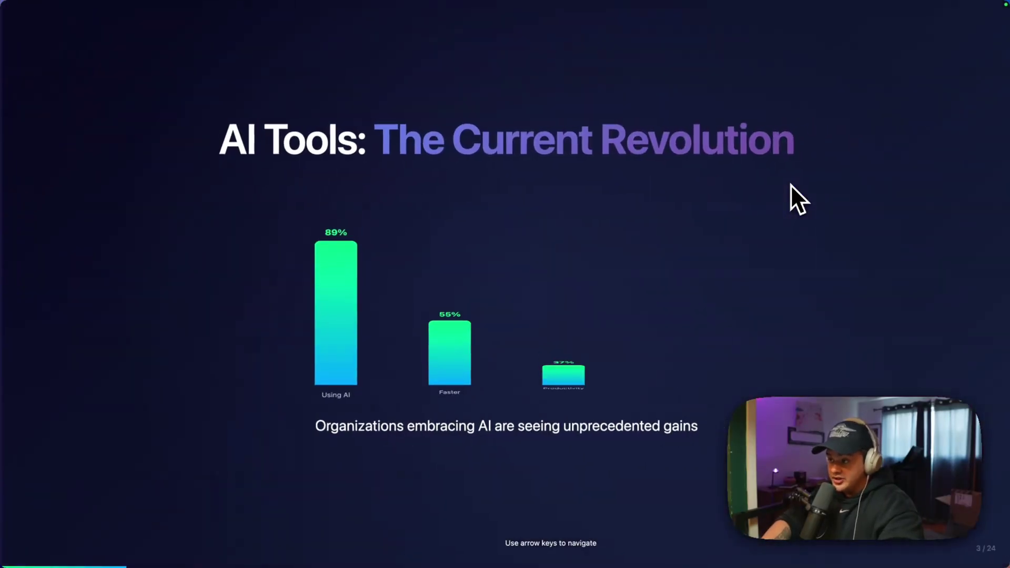
key(Right)
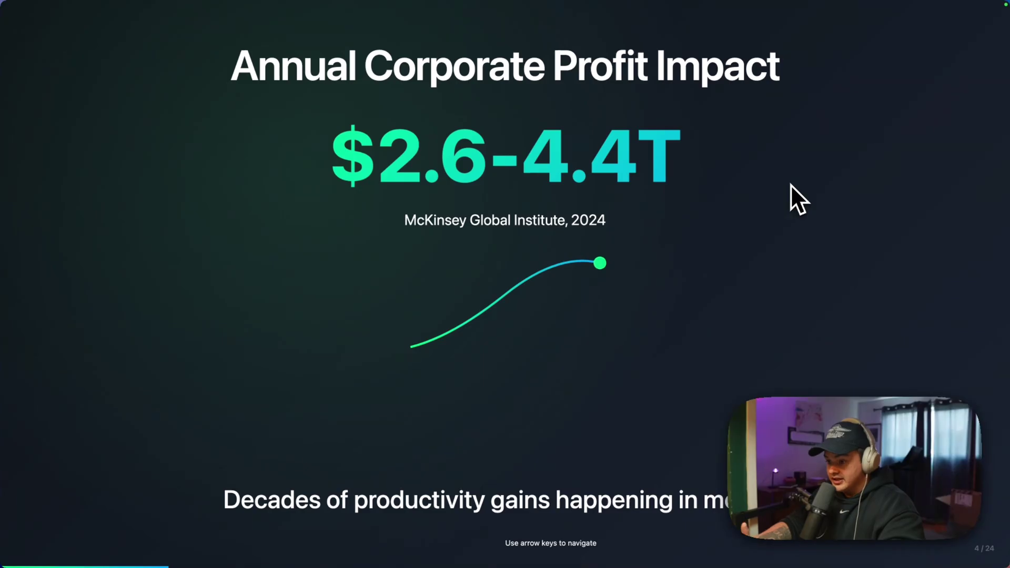